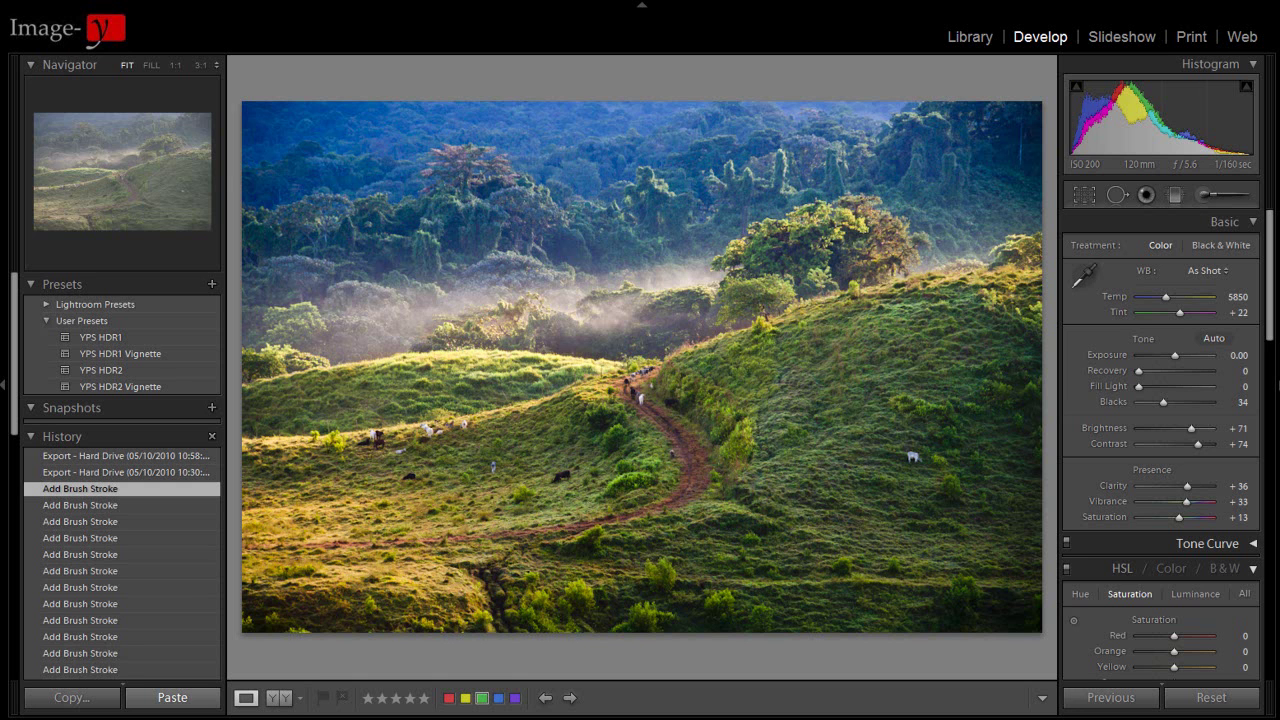
Review the edited hillside photo's shooting metadata in the Library.
{"action": "left_click", "coordinate": [969, 36]}
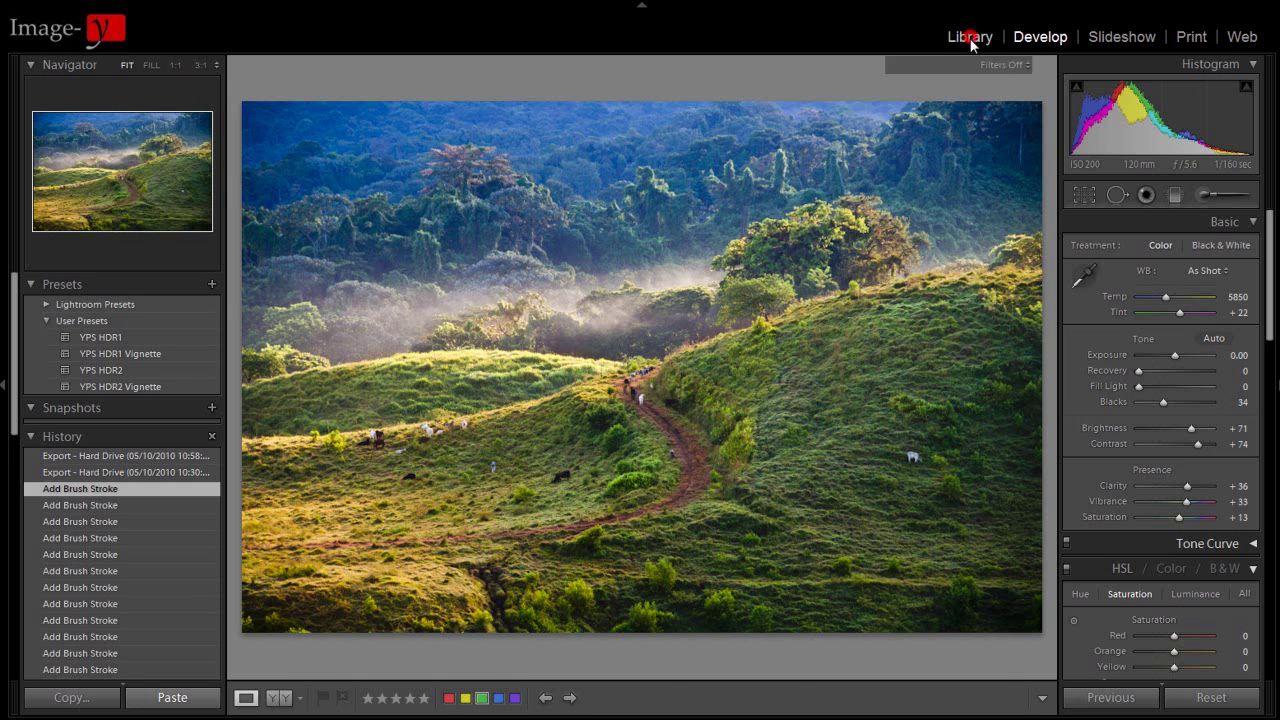
{"action": "scroll", "coordinate": [1167, 385], "scroll_direction": "down", "scroll_amount": 5}
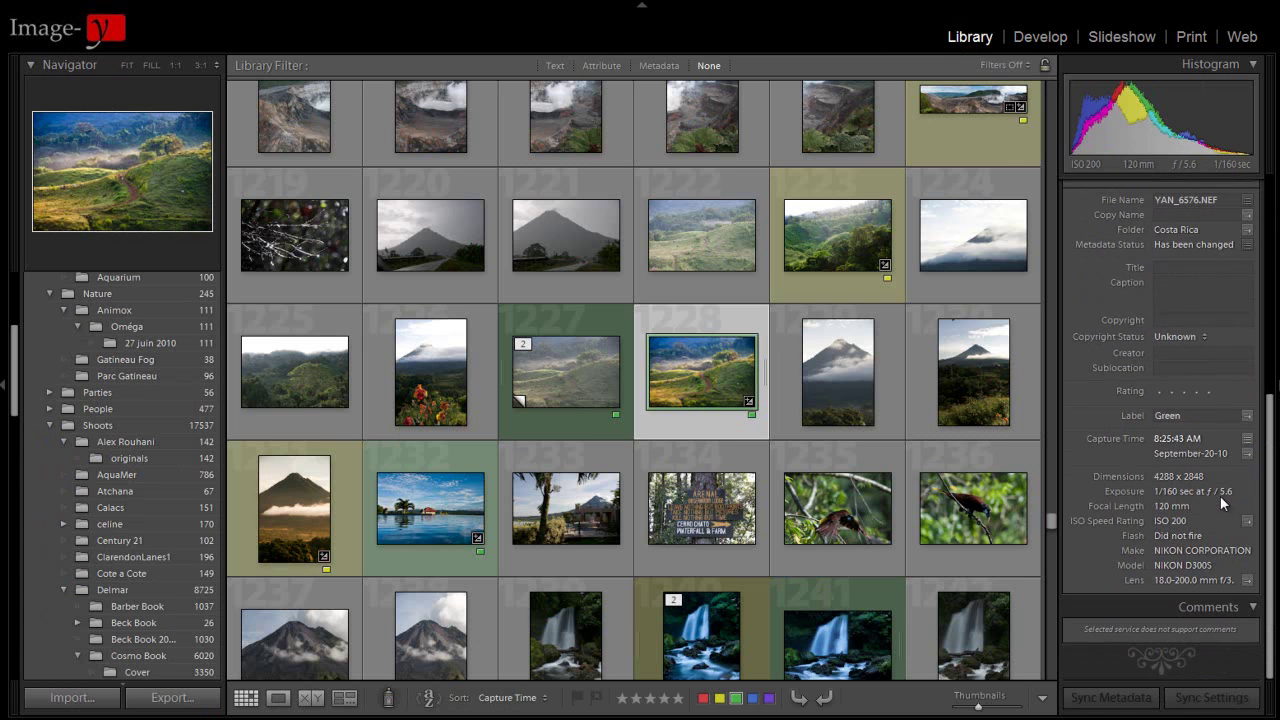
{"action": "scroll", "coordinate": [1189, 522], "scroll_direction": "up", "scroll_amount": 3}
Open the unedited virtual copy of the hillside photo in Develop and compare it with the finished edit.
{"action": "left_click", "coordinate": [1040, 37]}
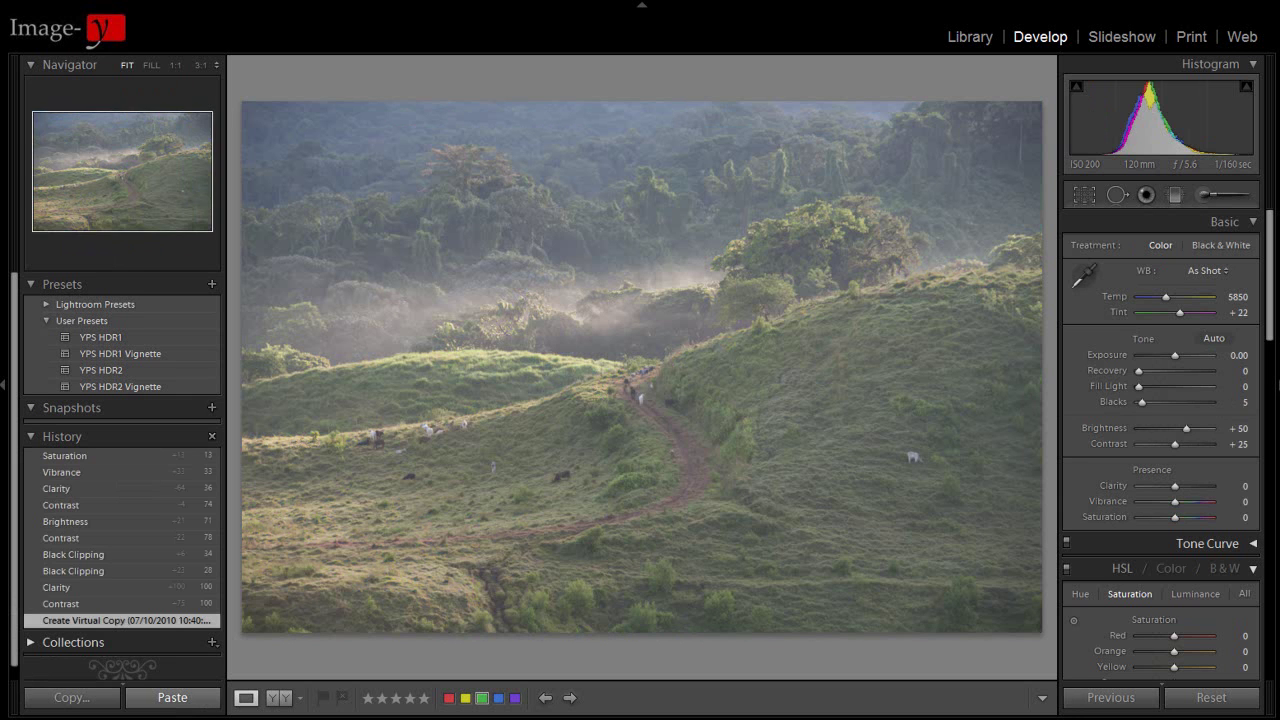
{"action": "key", "text": "Left"}
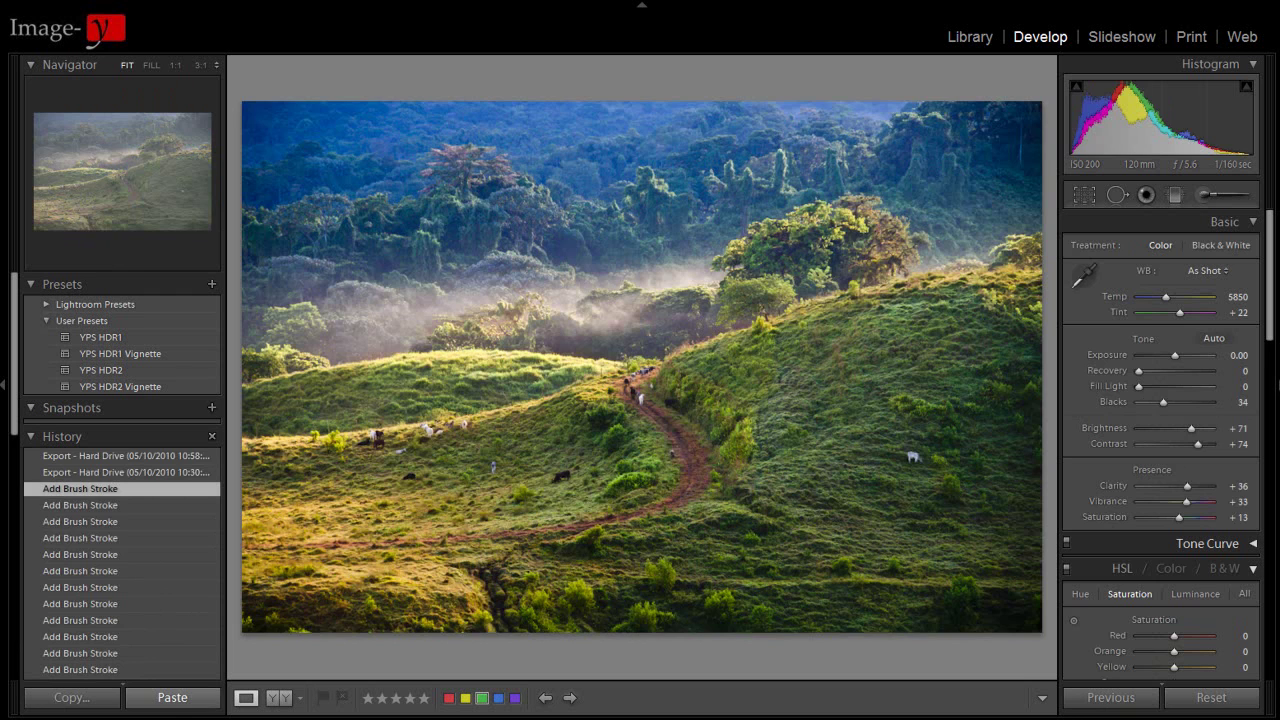
{"action": "key", "text": "Right"}
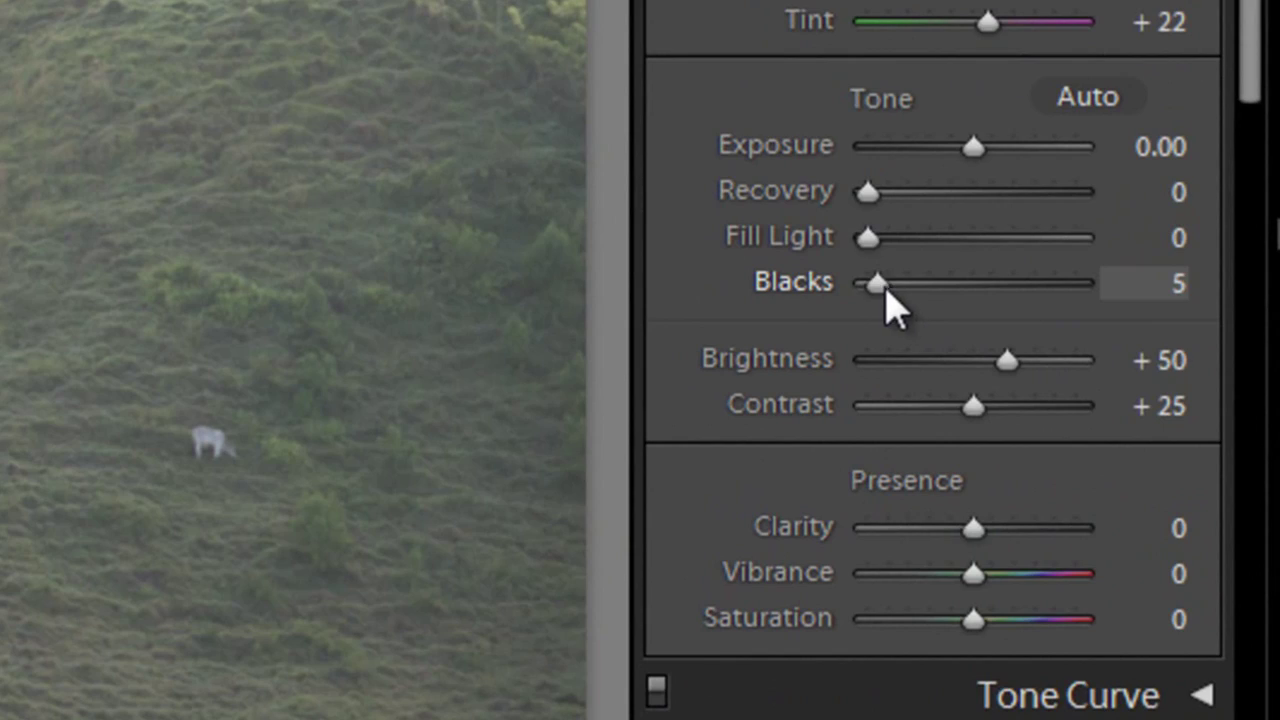
Set the virtual copy's Blacks to 34 and Contrast to +71, and compare the result with its initial history state.
{"action": "left_click_drag", "start_coordinate": [880, 290], "coordinate": [942, 283]}
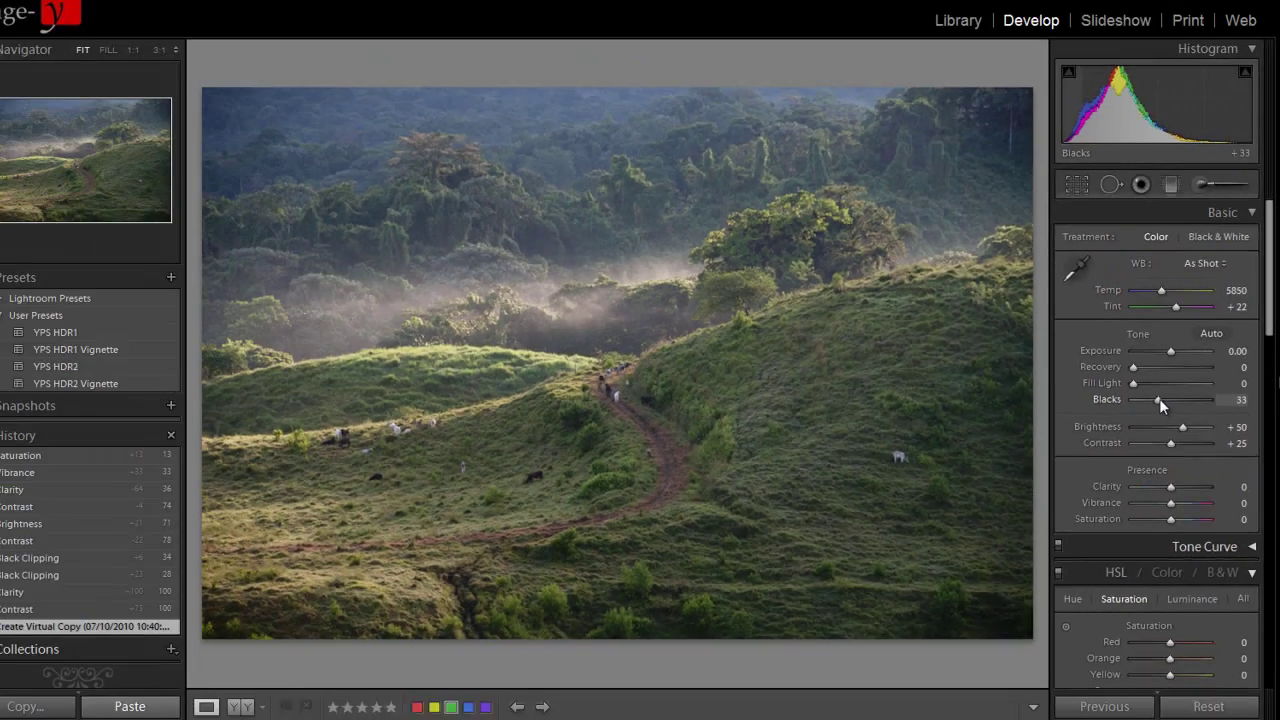
{"action": "left_click_drag", "start_coordinate": [1159, 398], "coordinate": [1165, 402]}
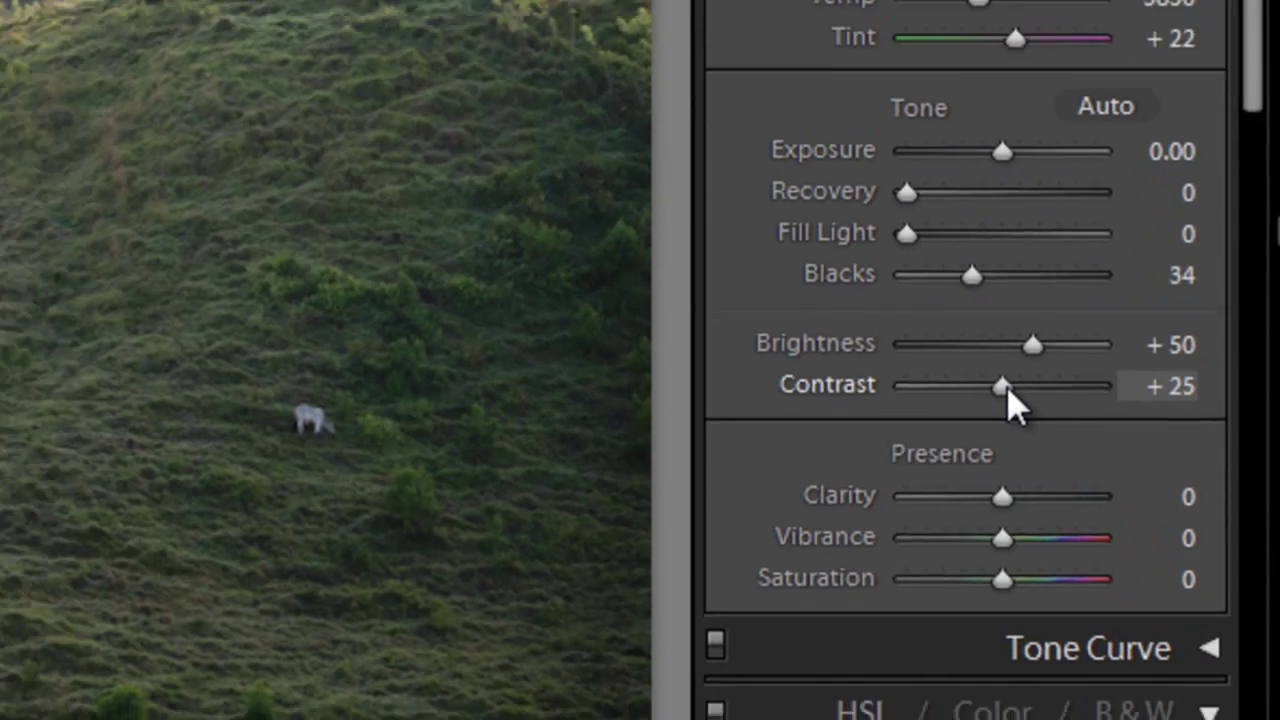
{"action": "left_click_drag", "start_coordinate": [980, 378], "coordinate": [1031, 378]}
{"action": "left_click_drag", "start_coordinate": [1191, 446], "coordinate": [1199, 447]}
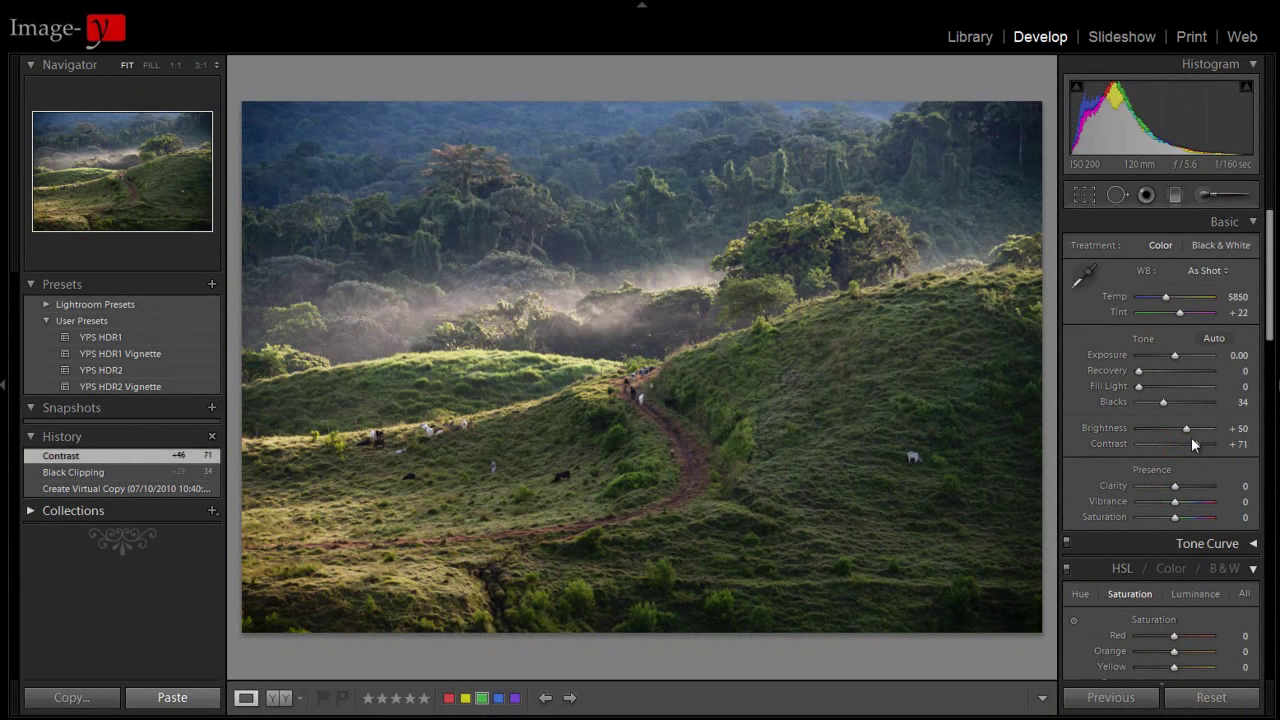
{"action": "left_click", "coordinate": [107, 491]}
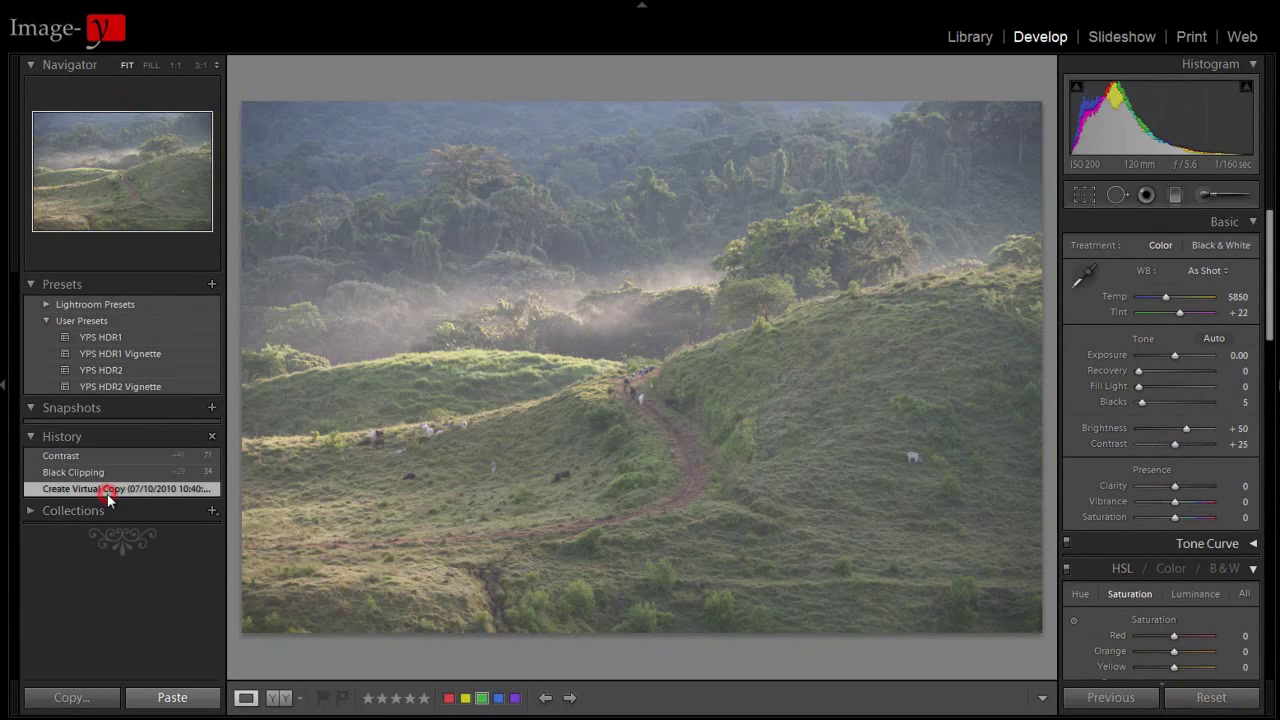
{"action": "left_click", "coordinate": [110, 458]}
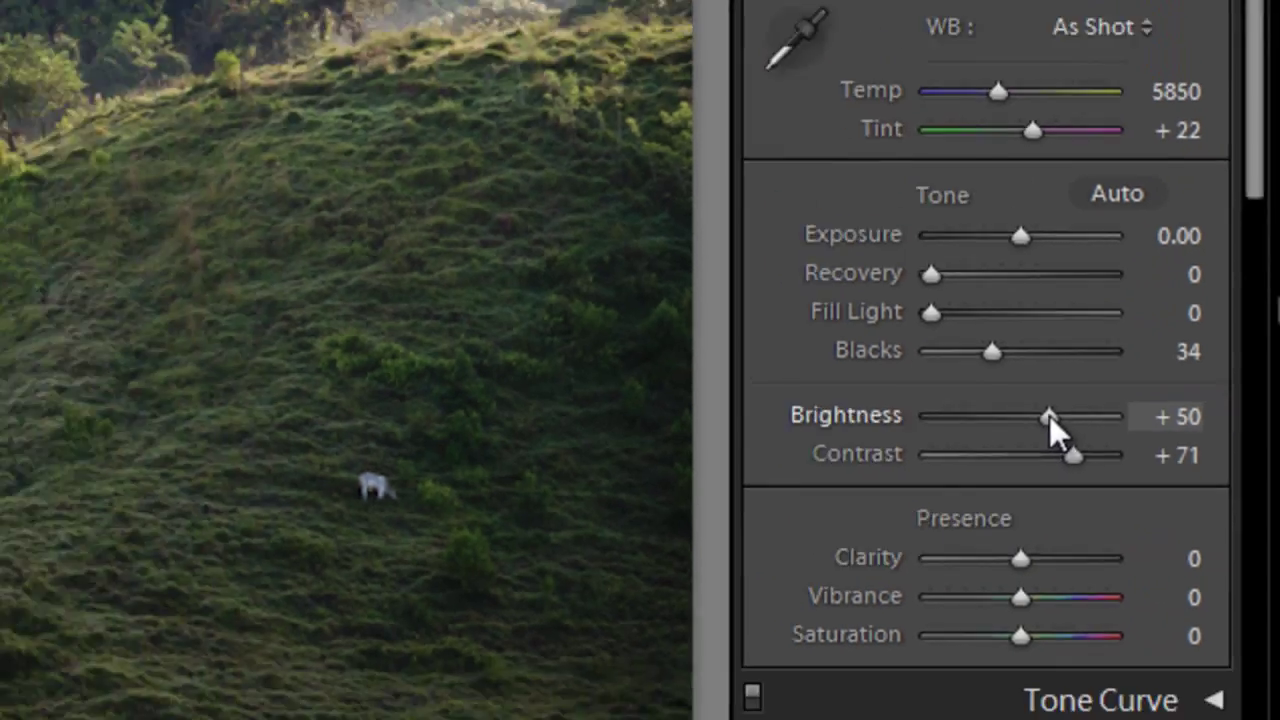
Set Brightness to +74, Clarity to +33, Vibrance to +36 and Saturation to +10.
{"action": "left_click_drag", "start_coordinate": [986, 416], "coordinate": [996, 423]}
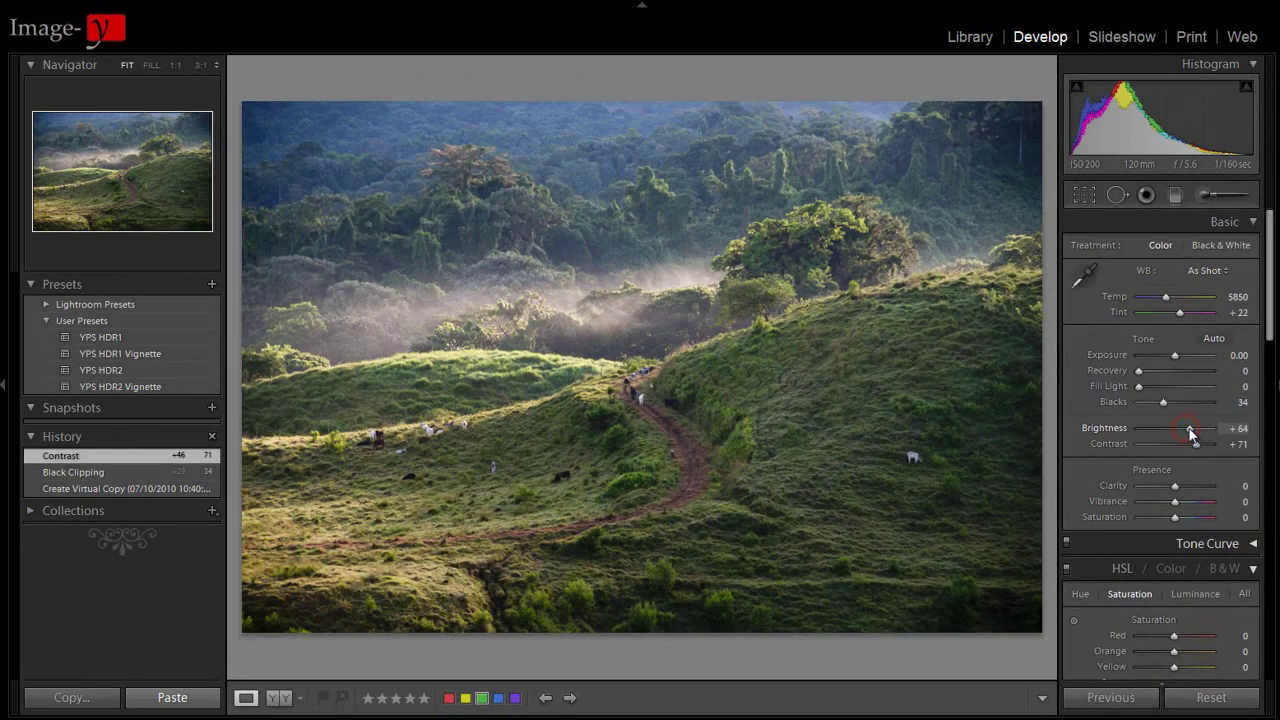
{"action": "left_click_drag", "start_coordinate": [1189, 429], "coordinate": [1192, 430]}
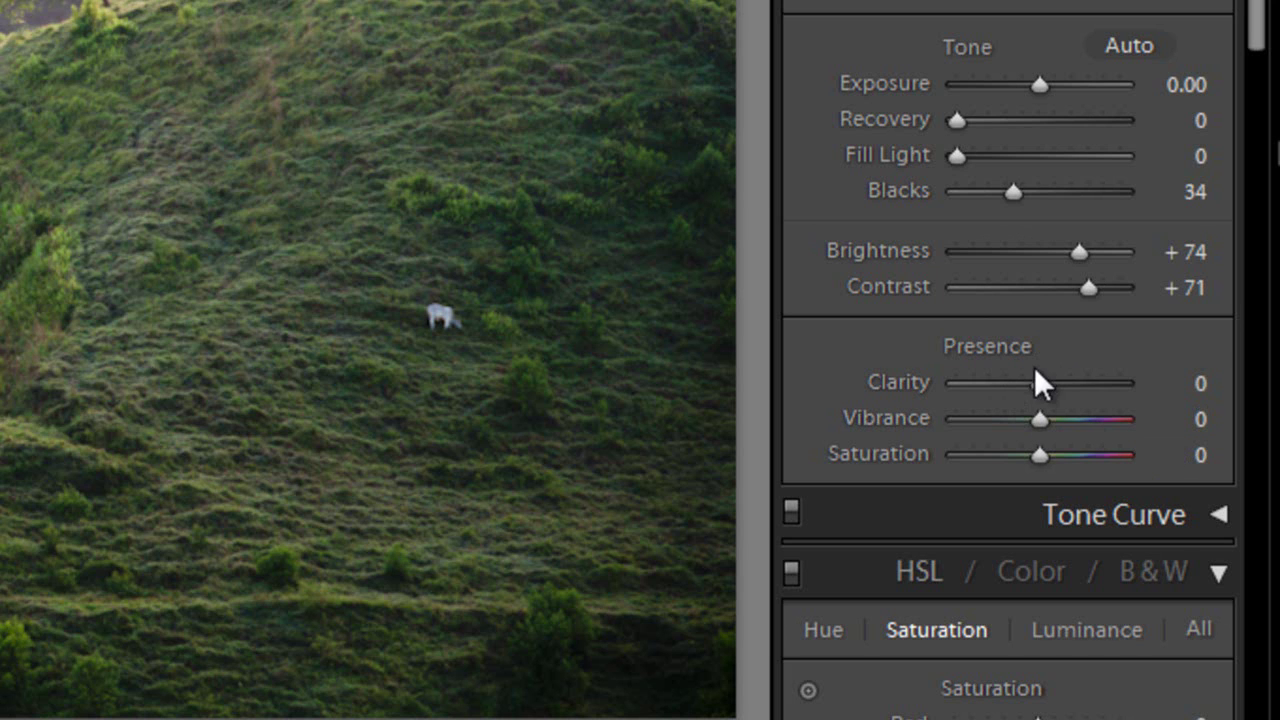
{"action": "left_click_drag", "start_coordinate": [1039, 384], "coordinate": [1066, 385]}
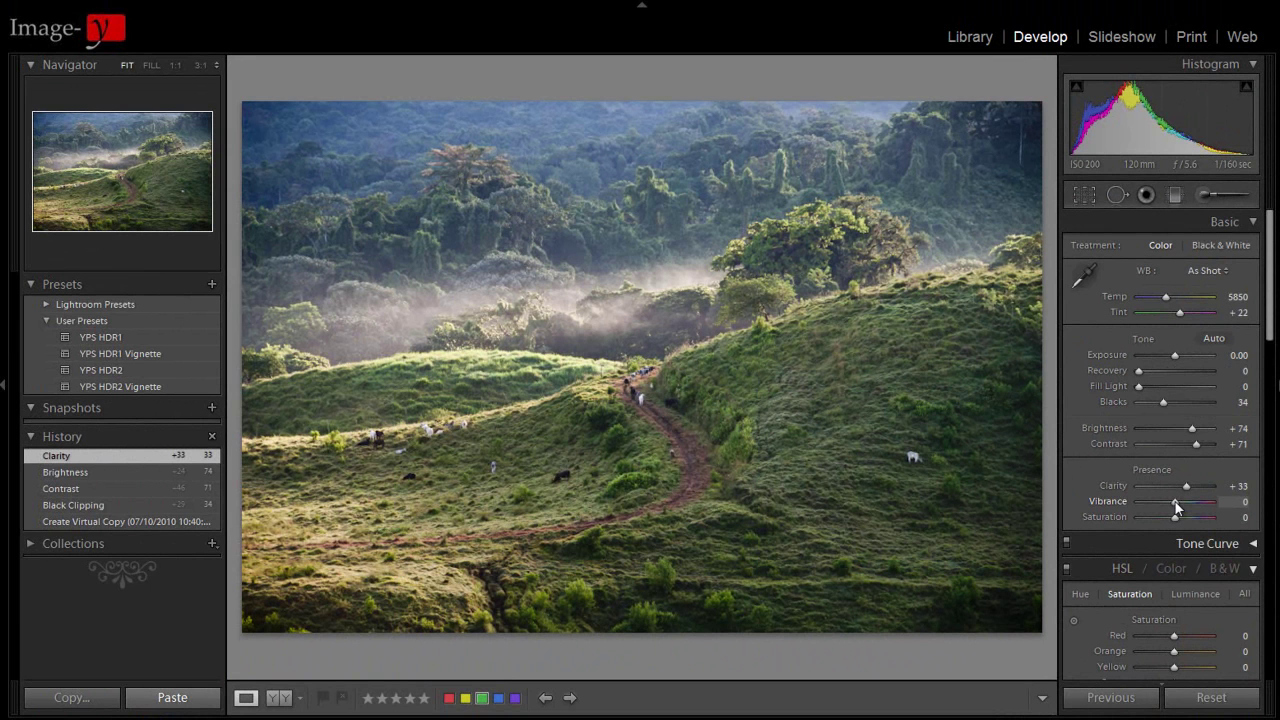
{"action": "mouse_move", "coordinate": [1176, 503]}
{"action": "left_mouse_down"}
{"action": "mouse_move", "coordinate": [1187, 501]}
{"action": "mouse_move", "coordinate": [1180, 520]}
{"action": "left_mouse_up"}
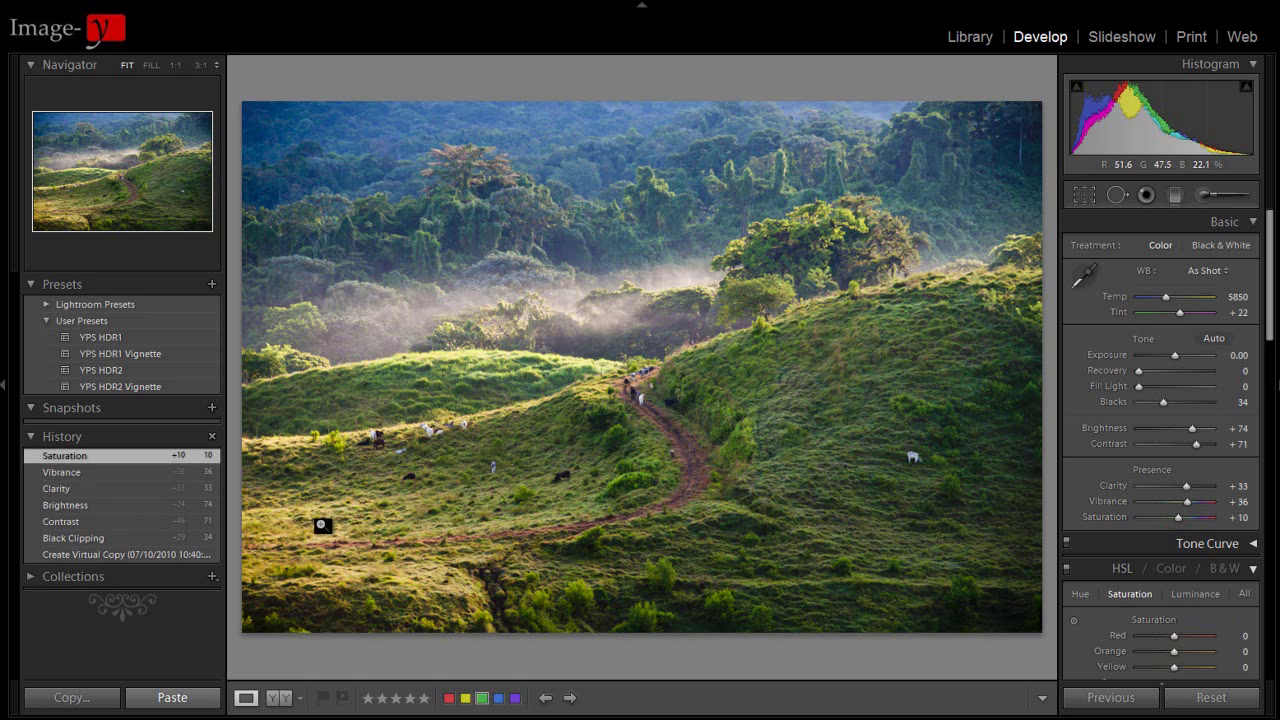
Compare the adjusted copy with its initial history state and with the finished version of the photo.
{"action": "left_click", "coordinate": [107, 554]}
{"action": "left_click", "coordinate": [106, 454]}
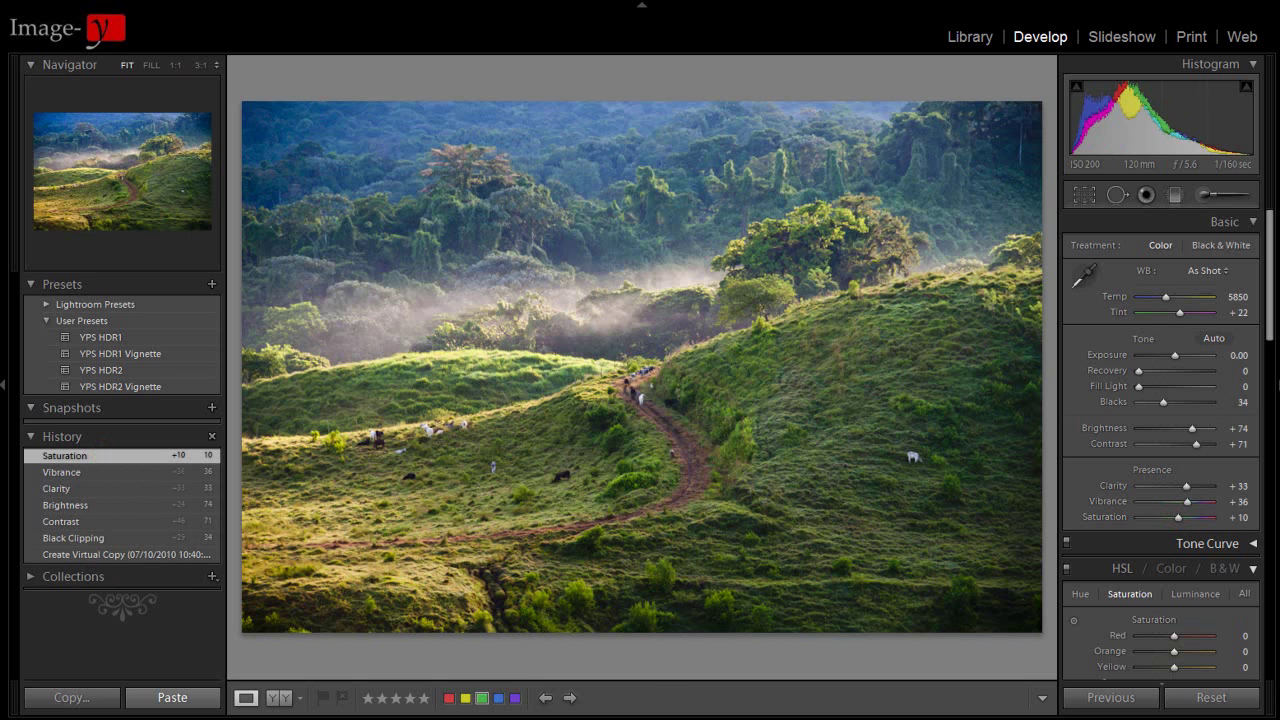
{"action": "key", "text": "Left"}
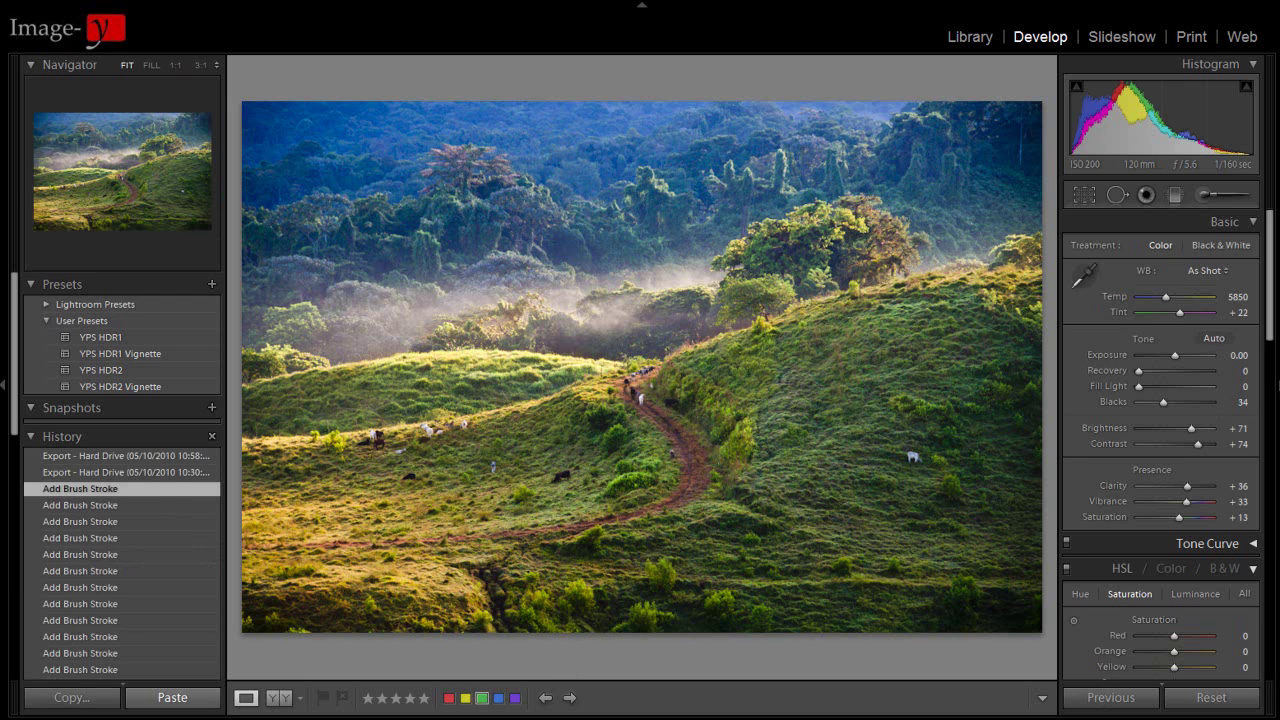
{"action": "key", "text": "Right"}
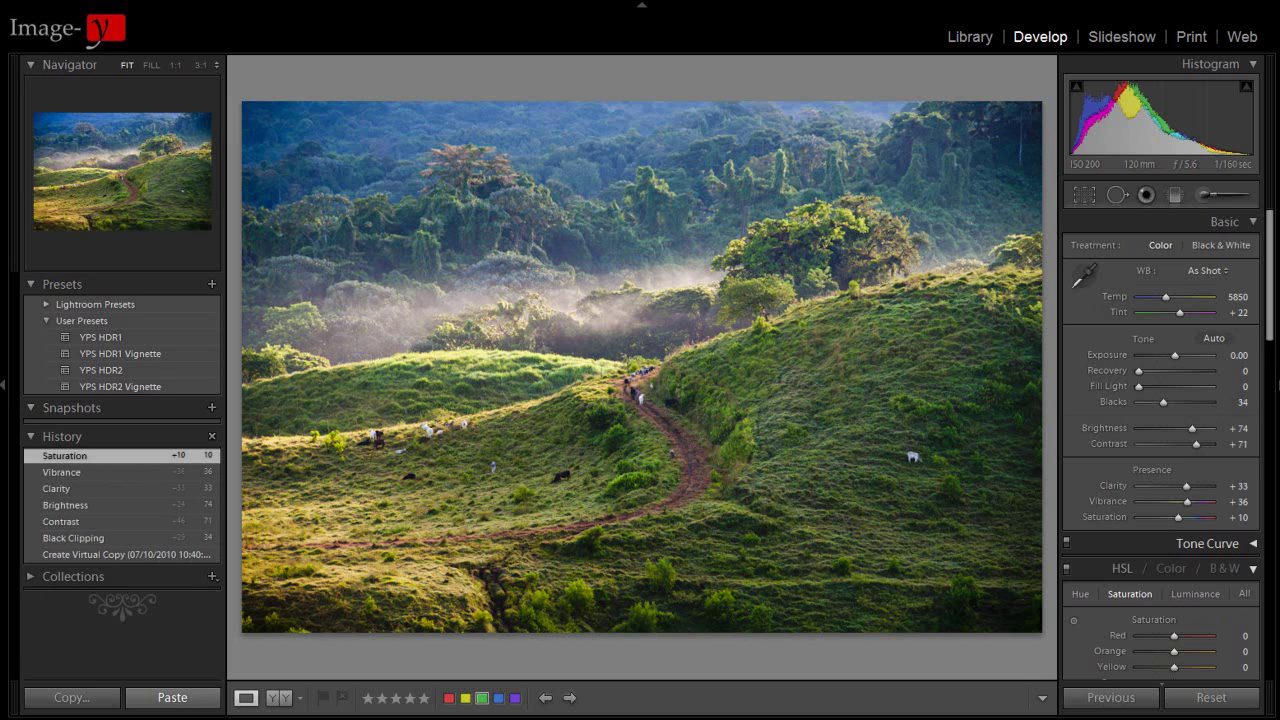
{"action": "key", "text": "Right"}
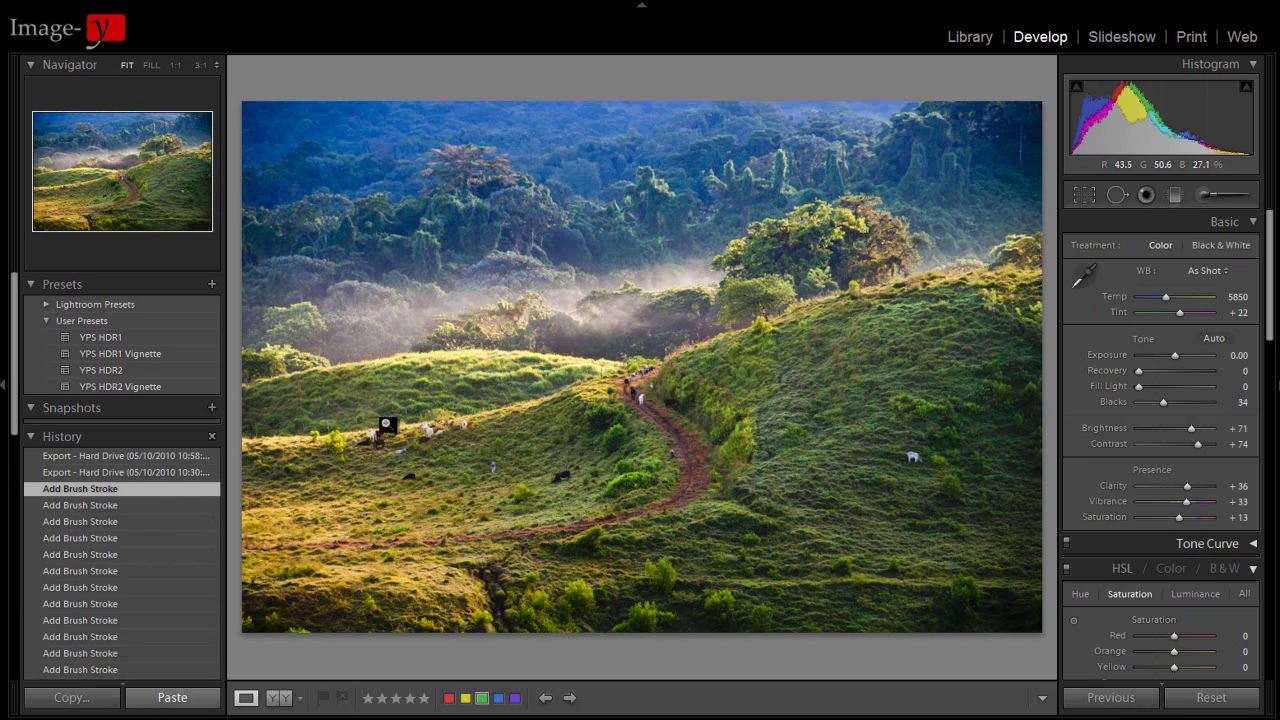
{"action": "key", "text": "Right"}
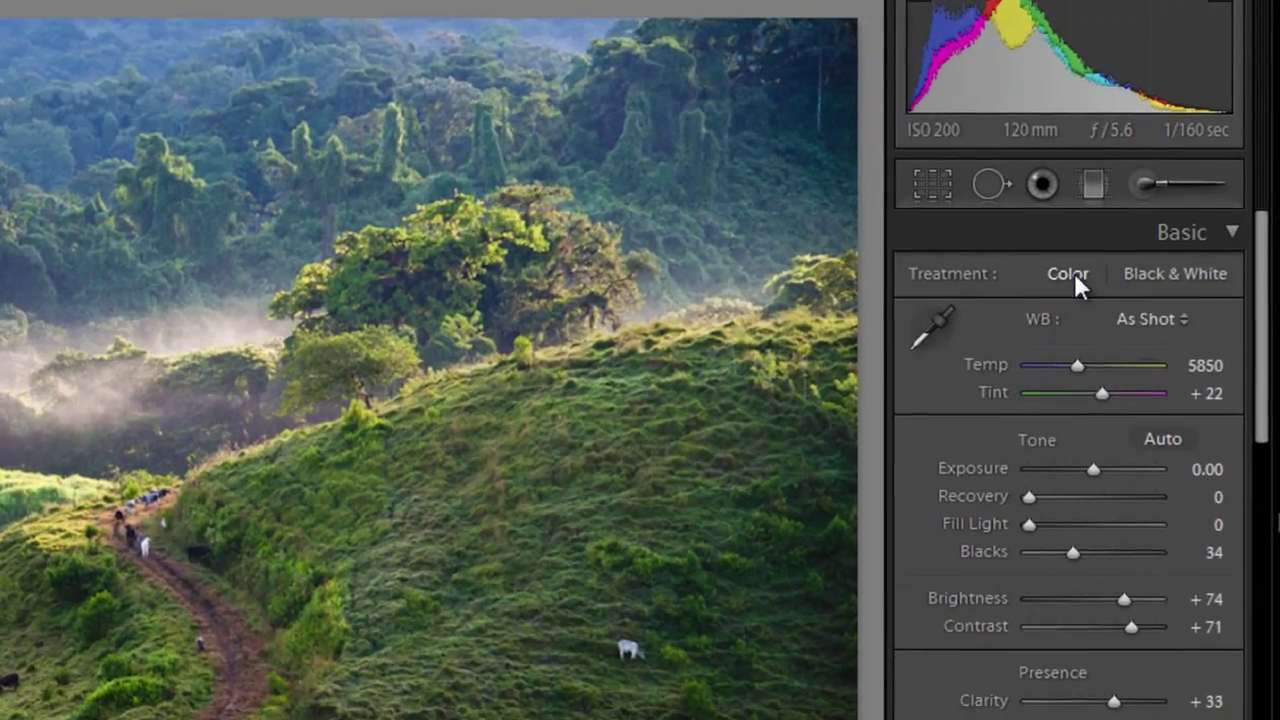
Add a blue graduated filter with hue 228 and saturation 92%, running slightly tilted from the photo's upper edge down over the forest.
{"action": "left_click", "coordinate": [1093, 184]}
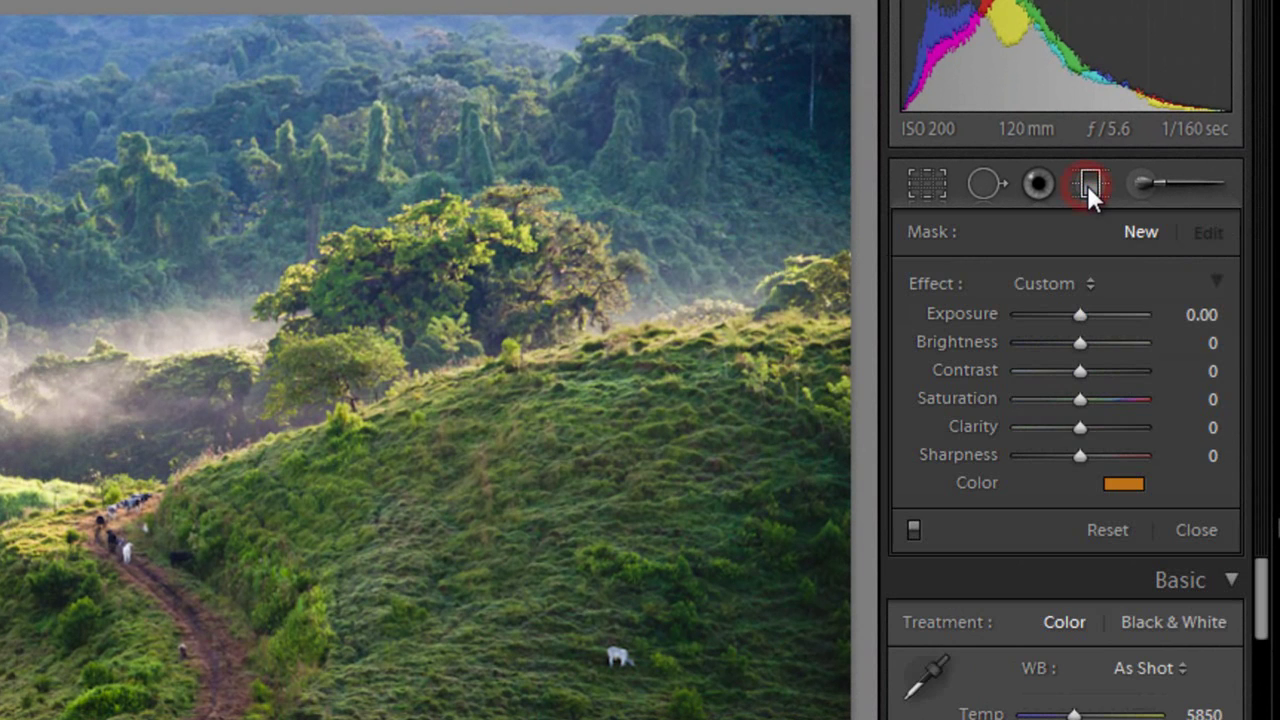
{"action": "left_click", "coordinate": [1123, 482]}
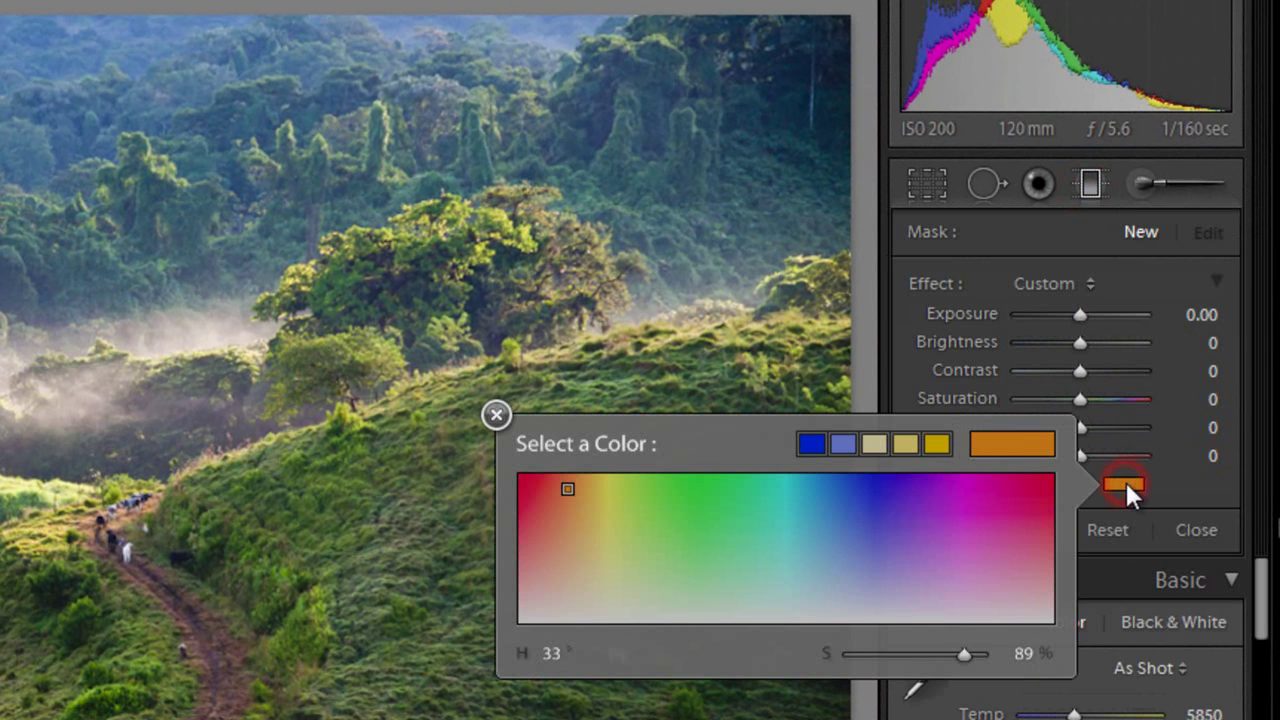
{"action": "left_click", "coordinate": [856, 484]}
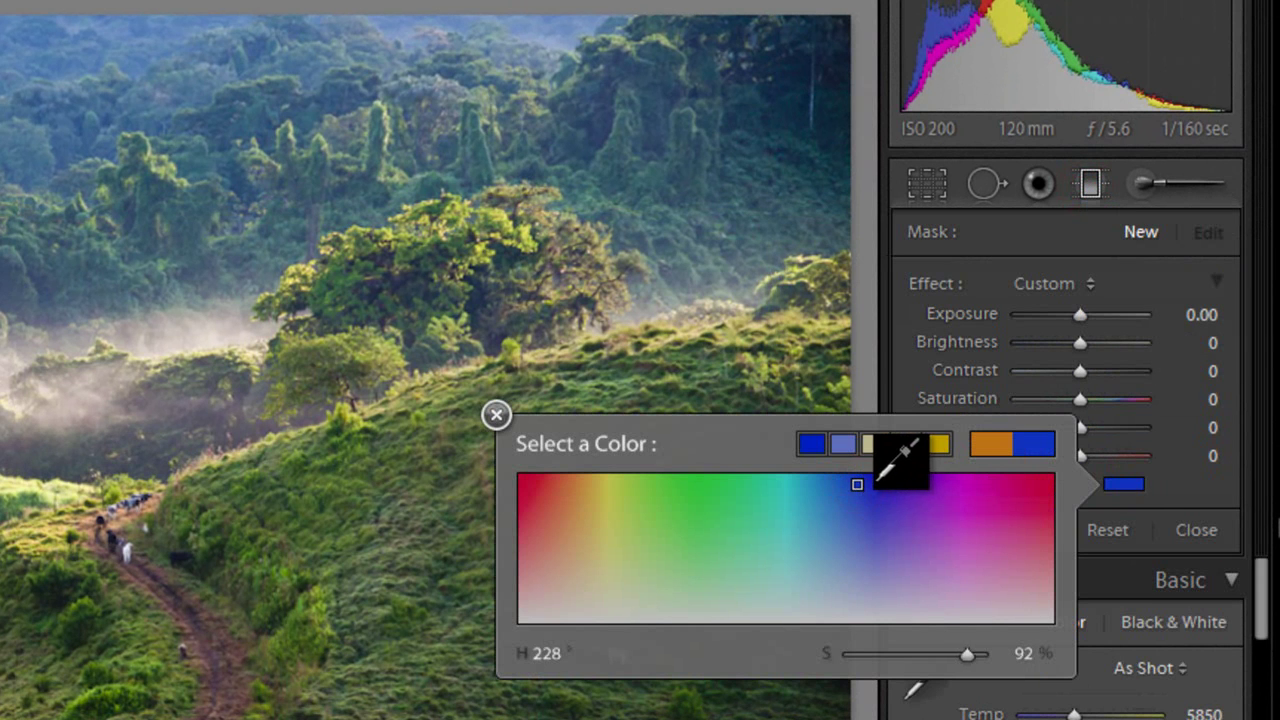
{"action": "left_click", "coordinate": [1181, 488]}
{"action": "left_click_drag", "start_coordinate": [474, 109], "coordinate": [502, 280]}
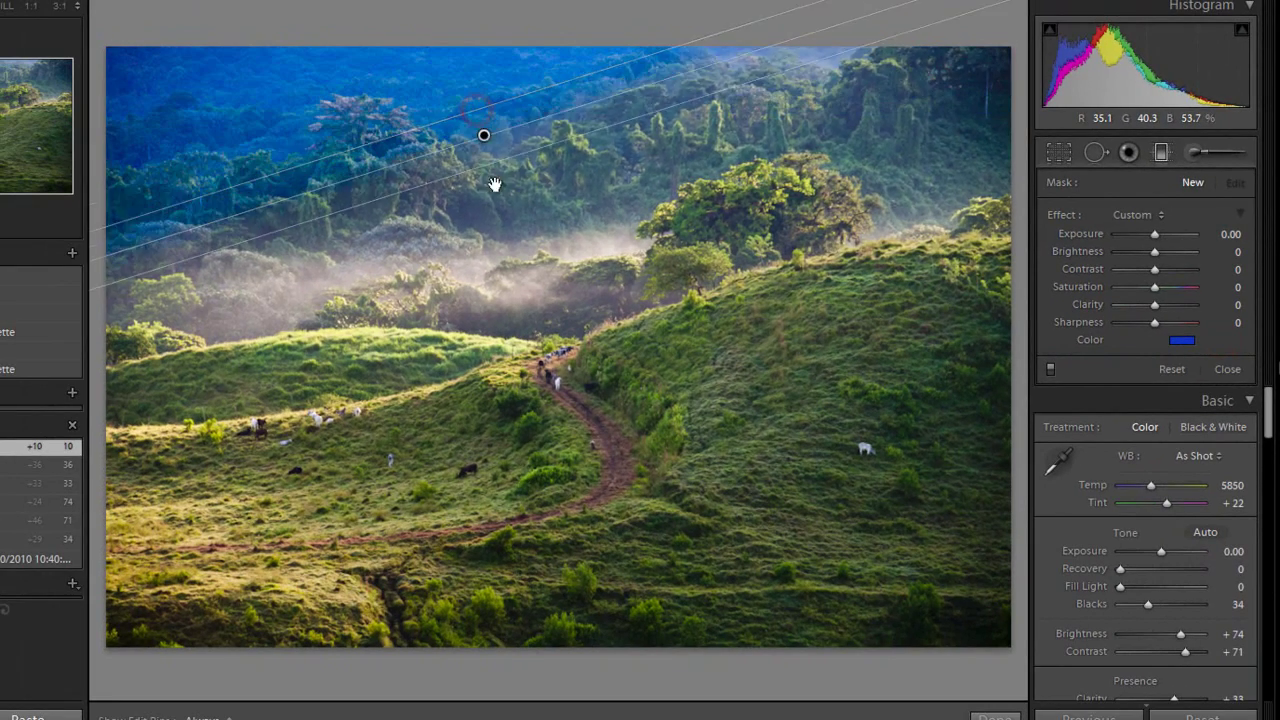
Soften the graduated filter's blue by lowering its color saturation.
{"action": "left_click", "coordinate": [1180, 345]}
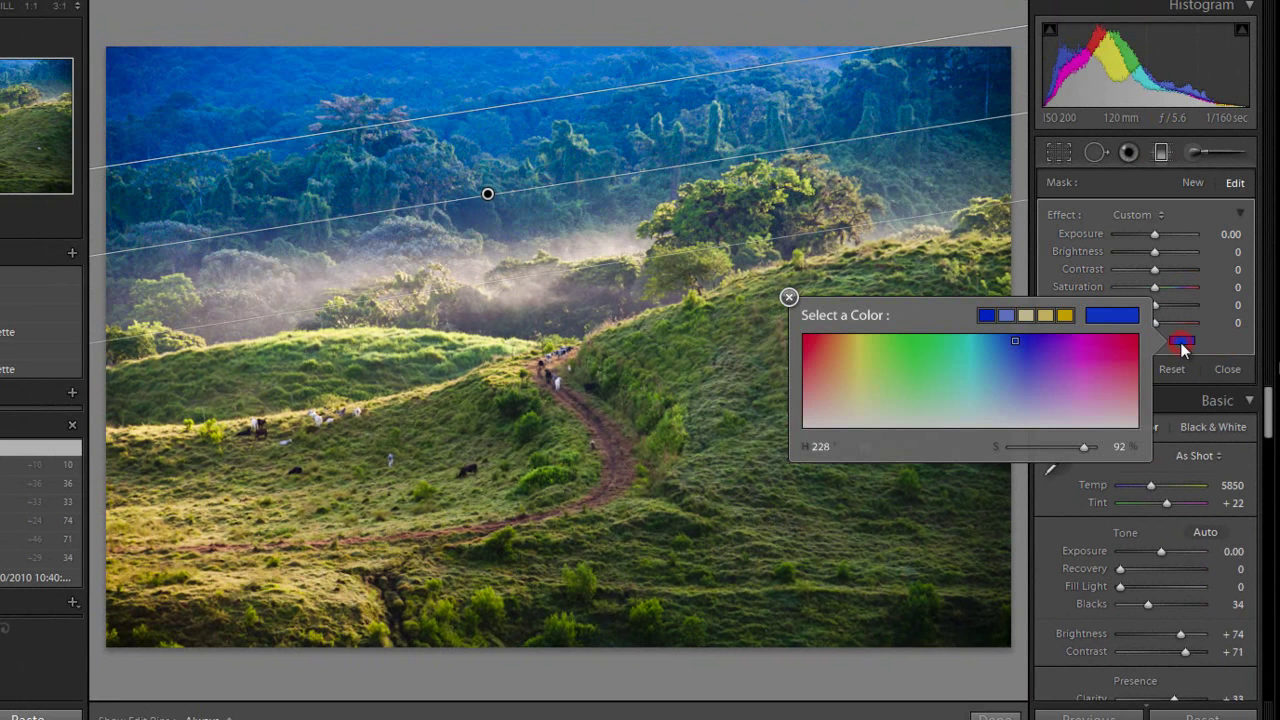
{"action": "left_click_drag", "start_coordinate": [1084, 447], "coordinate": [1044, 448]}
{"action": "left_click", "coordinate": [1216, 343]}
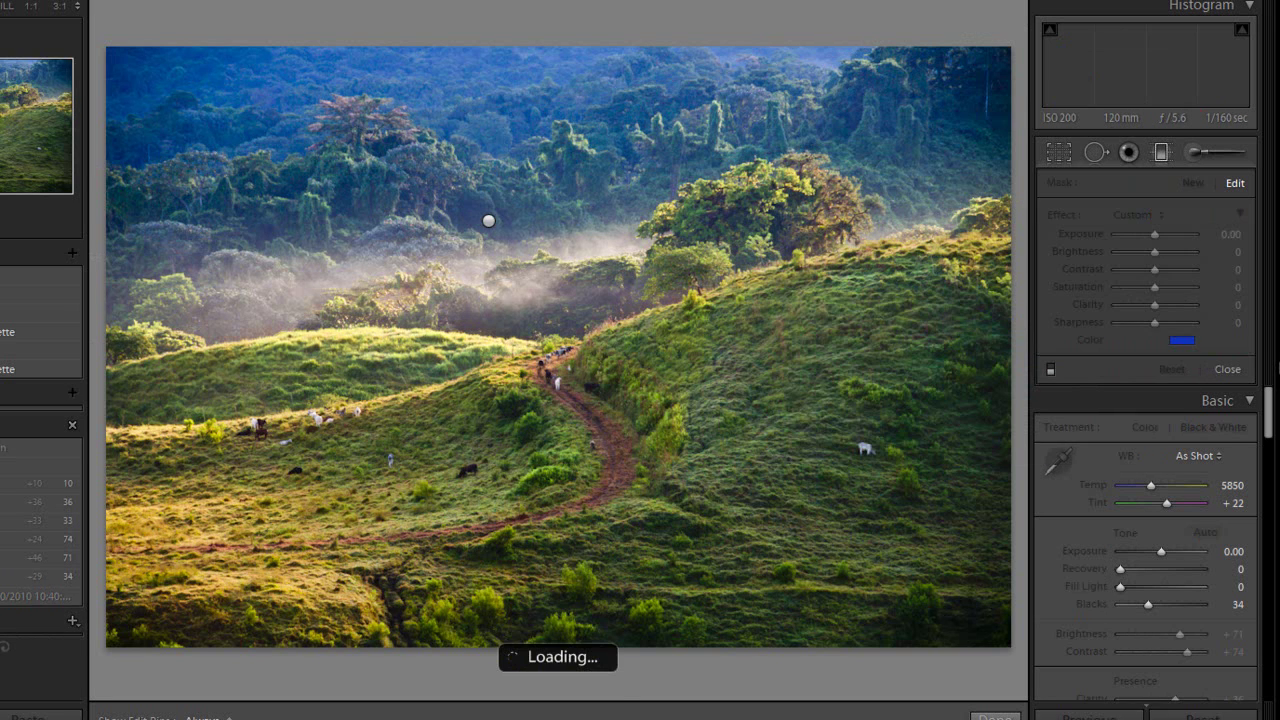
Close the graduated filter and compare the tinted copy with the finished version of the photo.
{"action": "key", "text": "Right"}
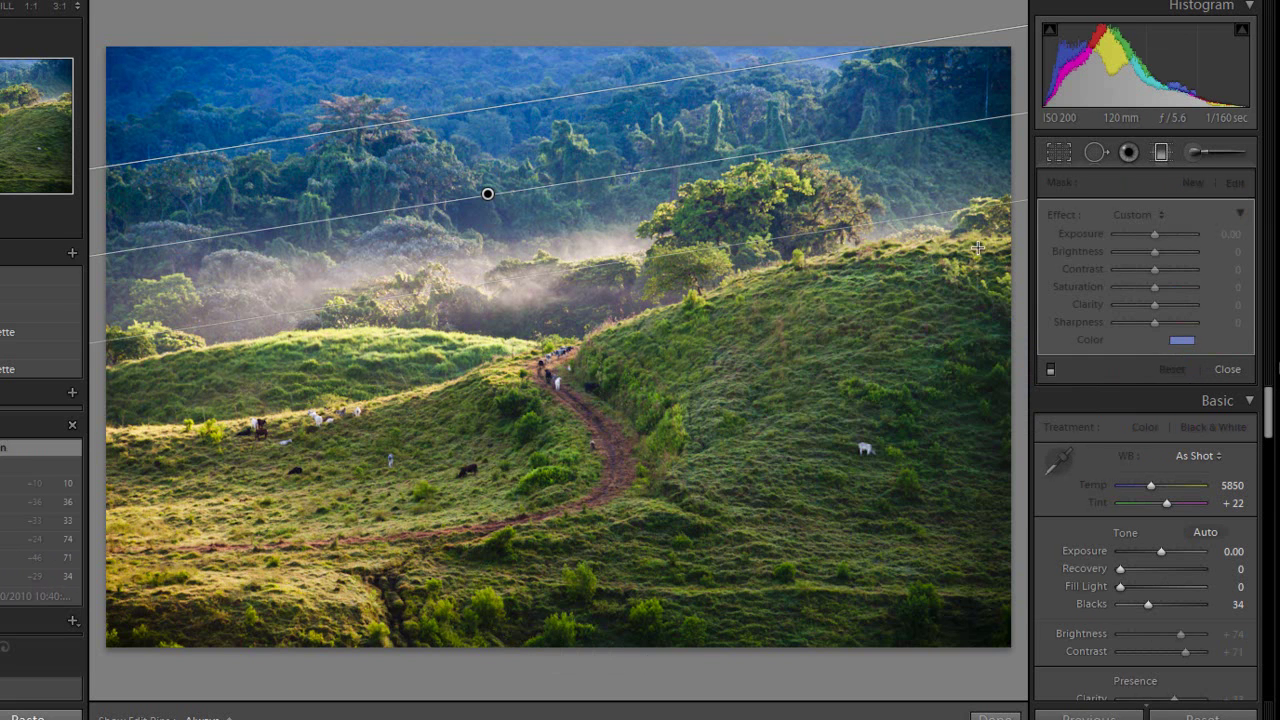
{"action": "left_click", "coordinate": [1161, 153]}
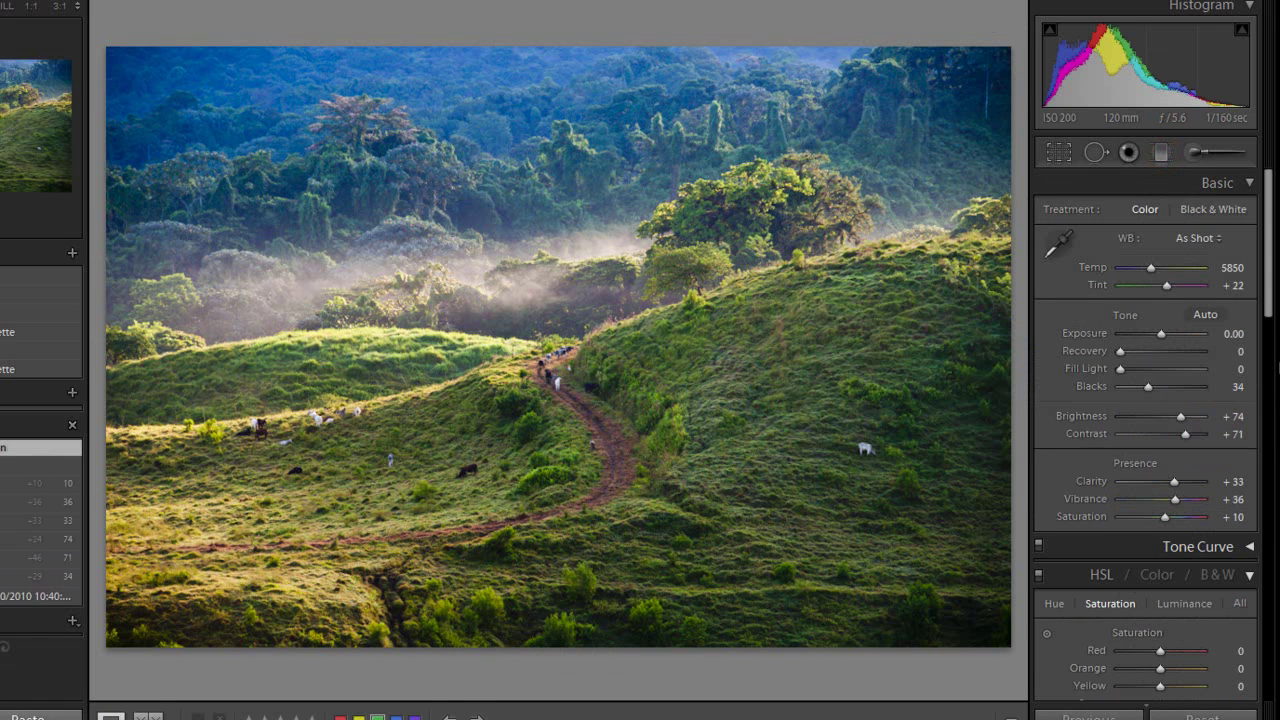
{"action": "key", "text": "Right"}
{"action": "key", "text": "Right"}
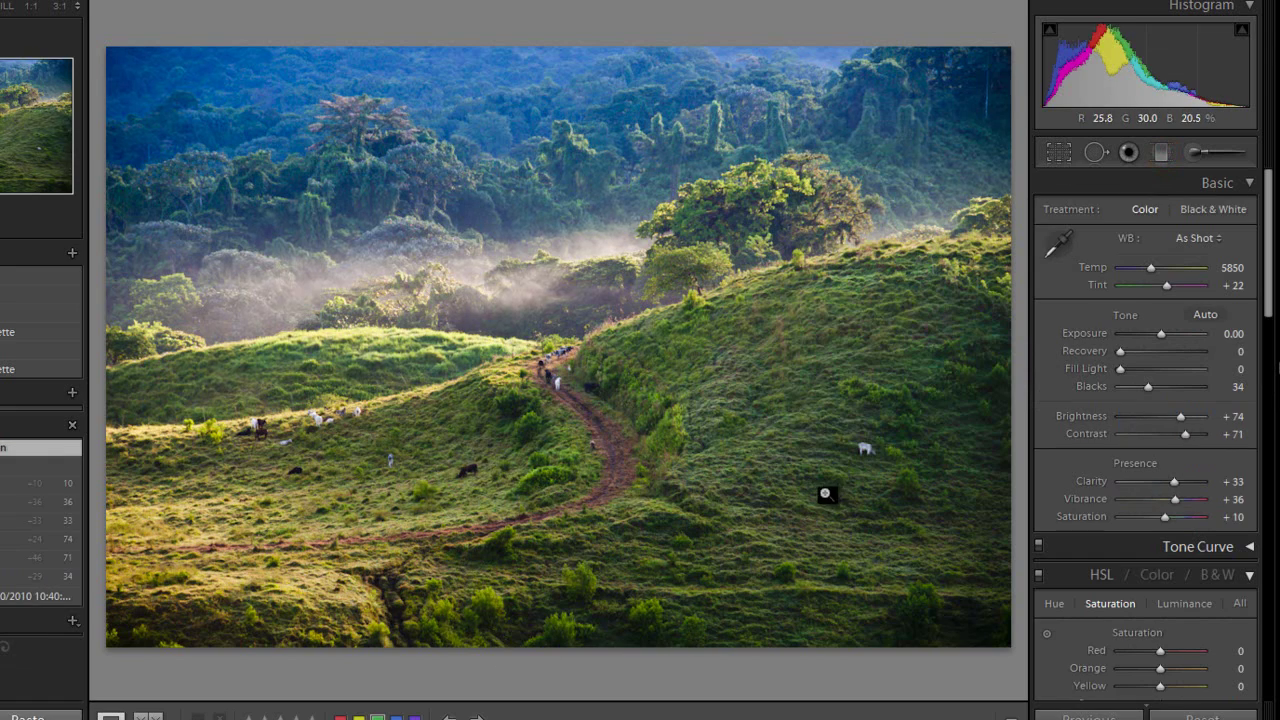
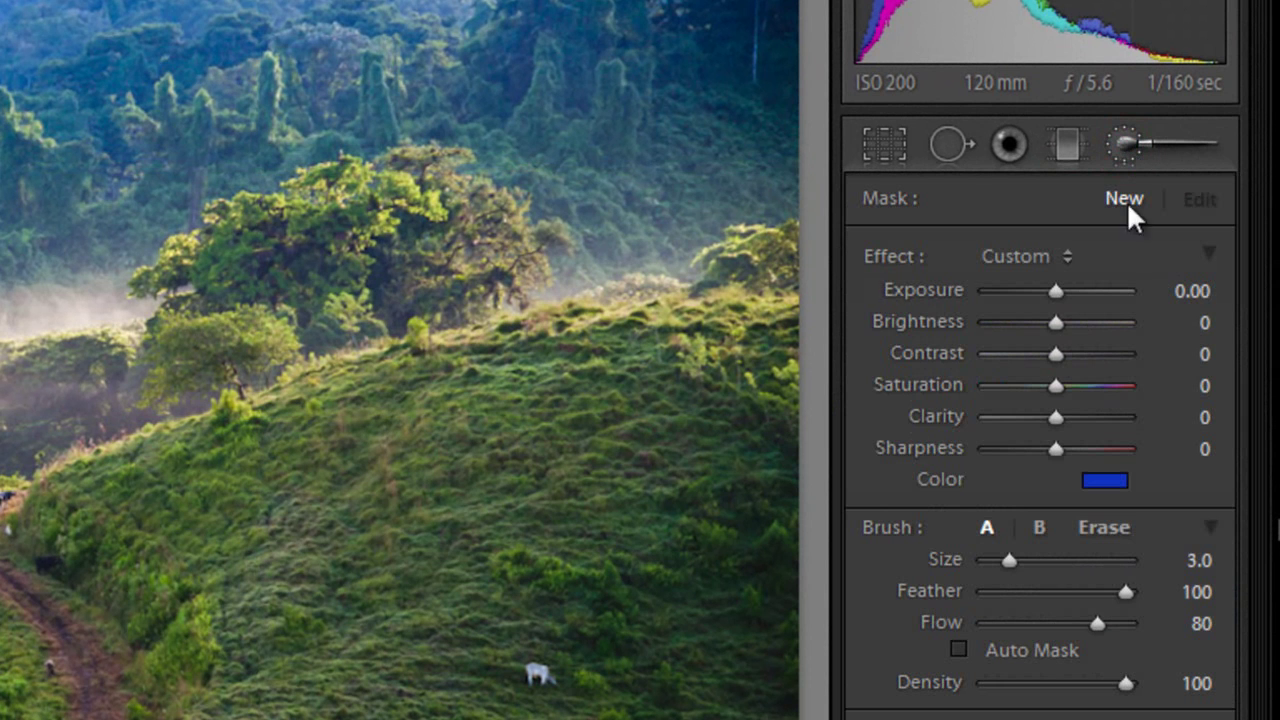
Set up an orange adjustment brush with hue 36, saturation 84% and size 7.0.
{"action": "left_click", "coordinate": [1110, 477]}
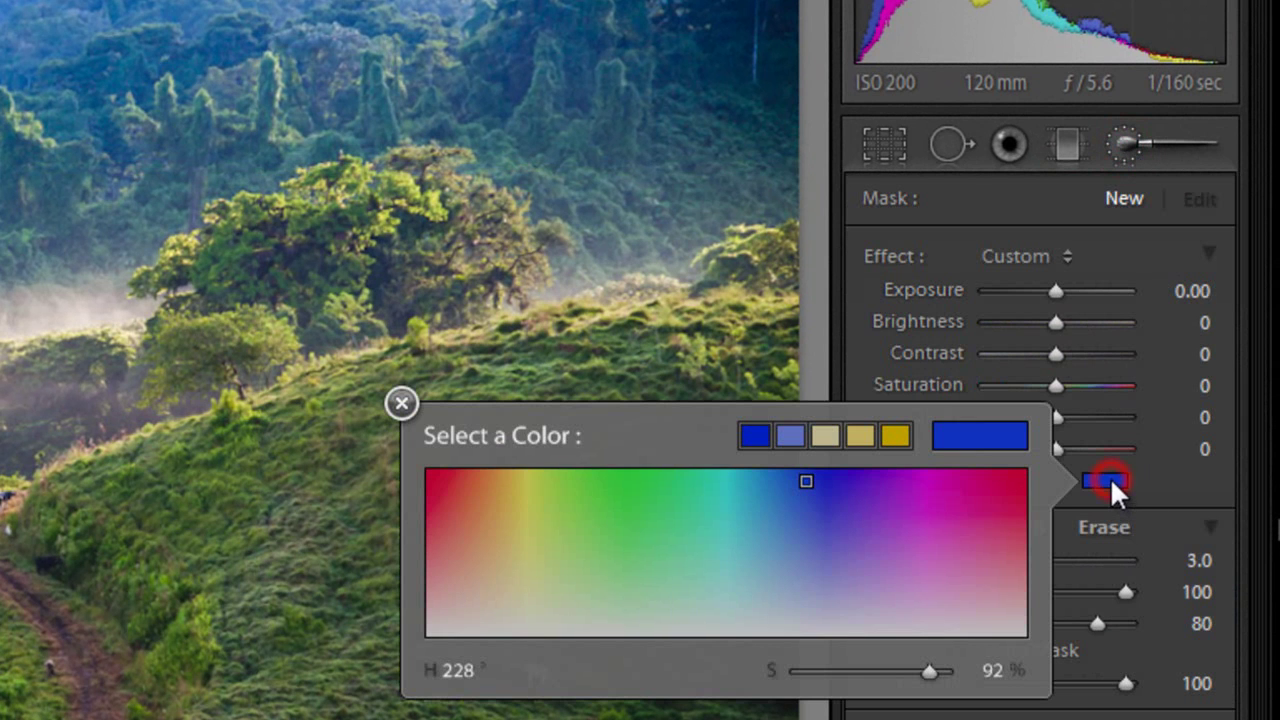
{"action": "left_click", "coordinate": [493, 490]}
{"action": "left_click", "coordinate": [487, 491]}
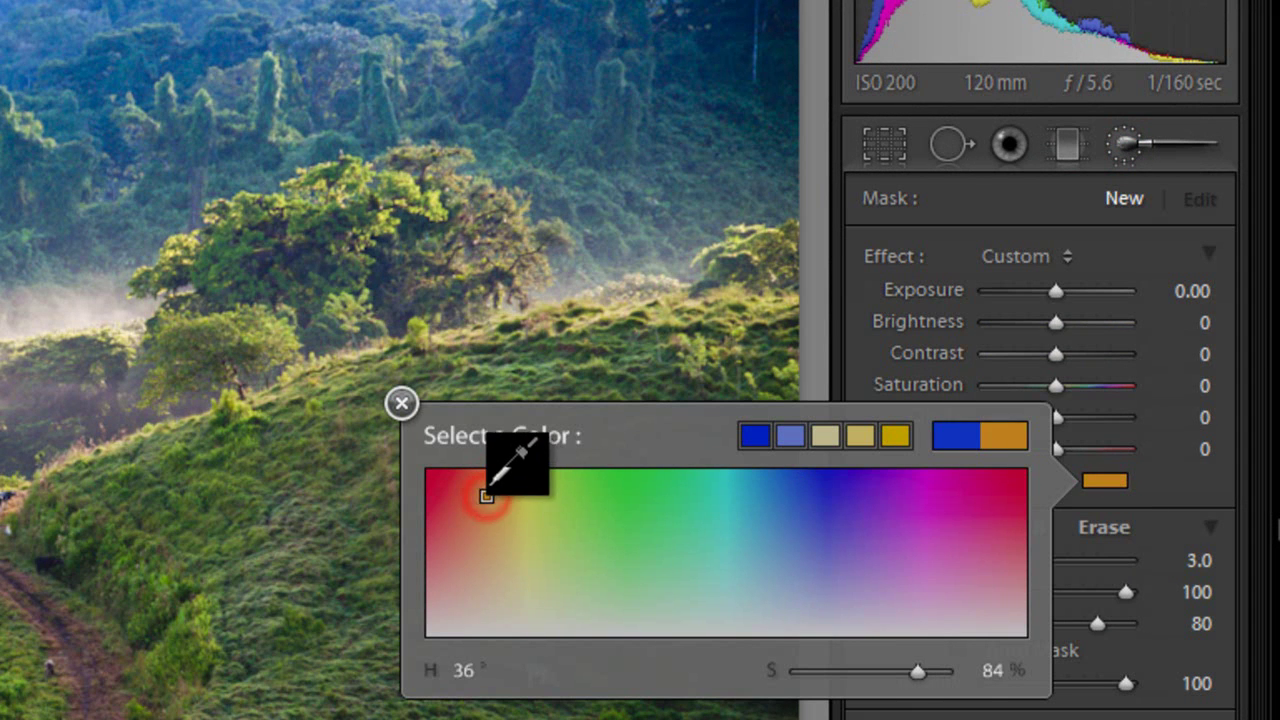
{"action": "left_click", "coordinate": [1171, 484]}
{"action": "key", "text": "bracketright"}
{"action": "key", "text": "bracketright"}
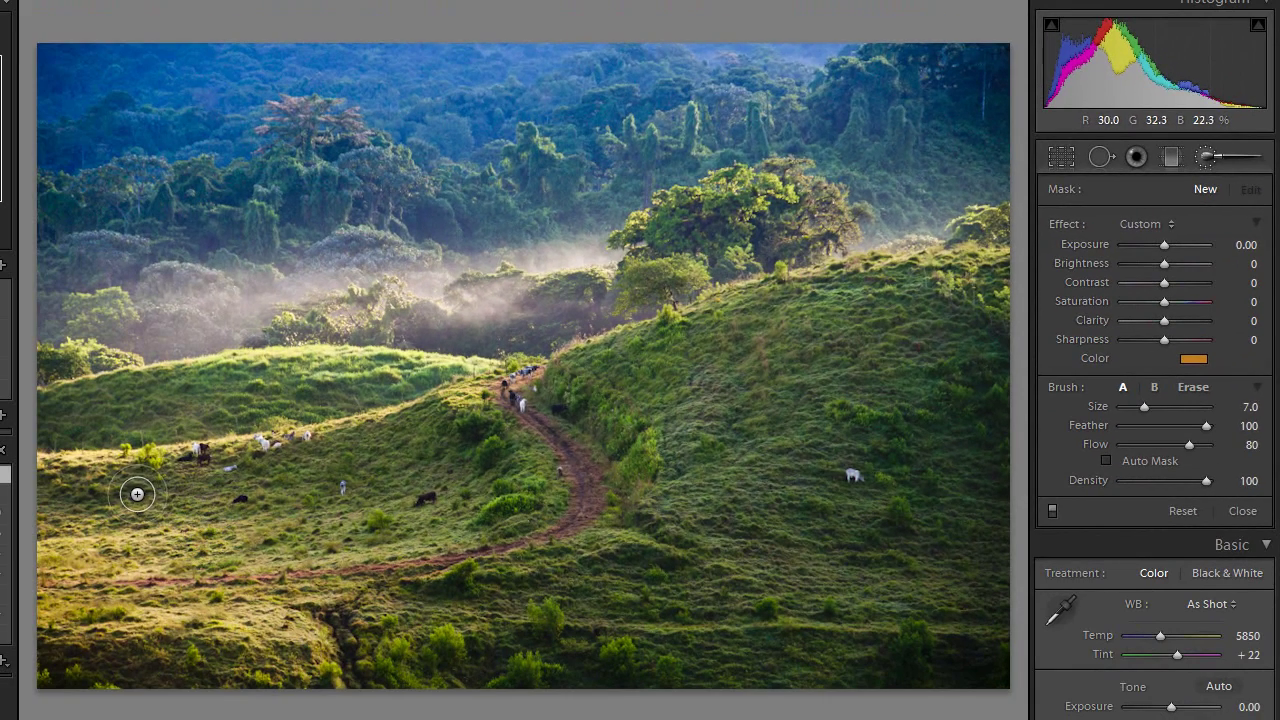
Paint the orange tint over the sunlit grass on the left side of the foreground slope.
{"action": "mouse_move", "coordinate": [69, 480]}
{"action": "left_mouse_down"}
{"action": "mouse_move", "coordinate": [201, 467]}
{"action": "mouse_move", "coordinate": [68, 469]}
{"action": "mouse_move", "coordinate": [146, 485]}
{"action": "mouse_move", "coordinate": [41, 521]}
{"action": "mouse_move", "coordinate": [80, 563]}
{"action": "mouse_move", "coordinate": [12, 594]}
{"action": "mouse_move", "coordinate": [74, 578]}
{"action": "mouse_move", "coordinate": [44, 568]}
{"action": "mouse_move", "coordinate": [13, 620]}
{"action": "mouse_move", "coordinate": [221, 619]}
{"action": "mouse_move", "coordinate": [303, 640]}
{"action": "mouse_move", "coordinate": [263, 672]}
{"action": "mouse_move", "coordinate": [262, 660]}
{"action": "mouse_move", "coordinate": [138, 630]}
{"action": "mouse_move", "coordinate": [151, 573]}
{"action": "mouse_move", "coordinate": [257, 565]}
{"action": "mouse_move", "coordinate": [230, 589]}
{"action": "mouse_move", "coordinate": [413, 550]}
{"action": "mouse_move", "coordinate": [180, 570]}
{"action": "mouse_move", "coordinate": [148, 560]}
{"action": "left_mouse_up"}
{"action": "mouse_move", "coordinate": [372, 528]}
{"action": "left_mouse_down"}
{"action": "mouse_move", "coordinate": [149, 548]}
{"action": "mouse_move", "coordinate": [160, 518]}
{"action": "mouse_move", "coordinate": [148, 517]}
{"action": "left_mouse_up"}
{"action": "mouse_move", "coordinate": [330, 484]}
{"action": "left_mouse_down"}
{"action": "mouse_move", "coordinate": [162, 486]}
{"action": "mouse_move", "coordinate": [254, 454]}
{"action": "mouse_move", "coordinate": [153, 448]}
{"action": "left_mouse_up"}
Reduce the brush size to 3.0 and paint the orange tint along the crest of the far left hill.
{"action": "scroll", "coordinate": [172, 463], "scroll_direction": "down", "scroll_amount": 3}
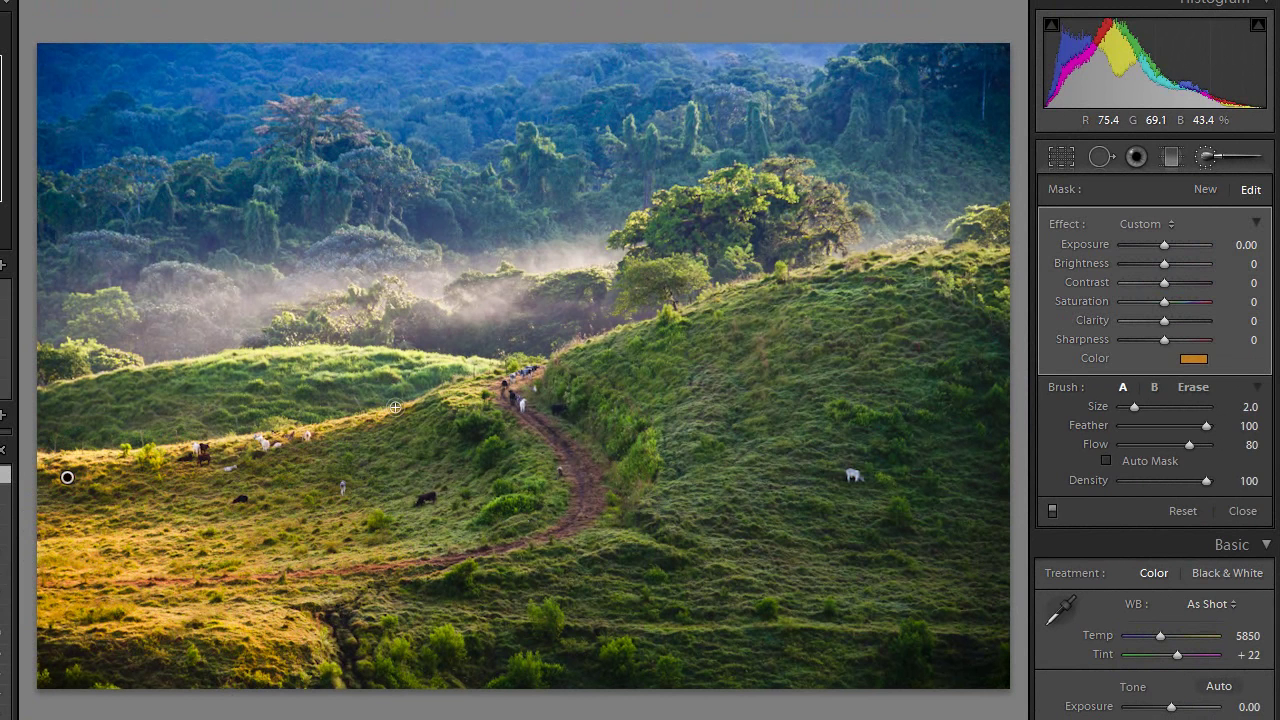
{"action": "mouse_move", "coordinate": [491, 371]}
{"action": "left_mouse_down"}
{"action": "mouse_move", "coordinate": [316, 353]}
{"action": "mouse_move", "coordinate": [199, 364]}
{"action": "left_mouse_up"}
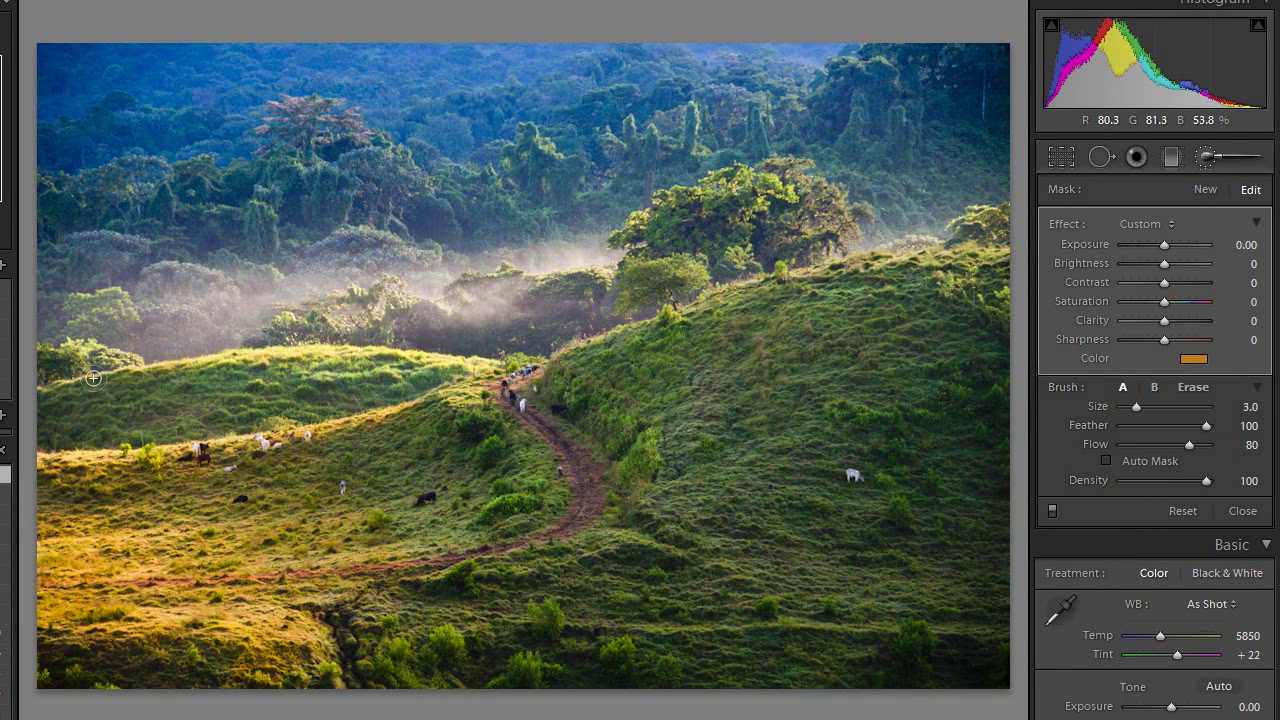
{"action": "left_click", "coordinate": [118, 362]}
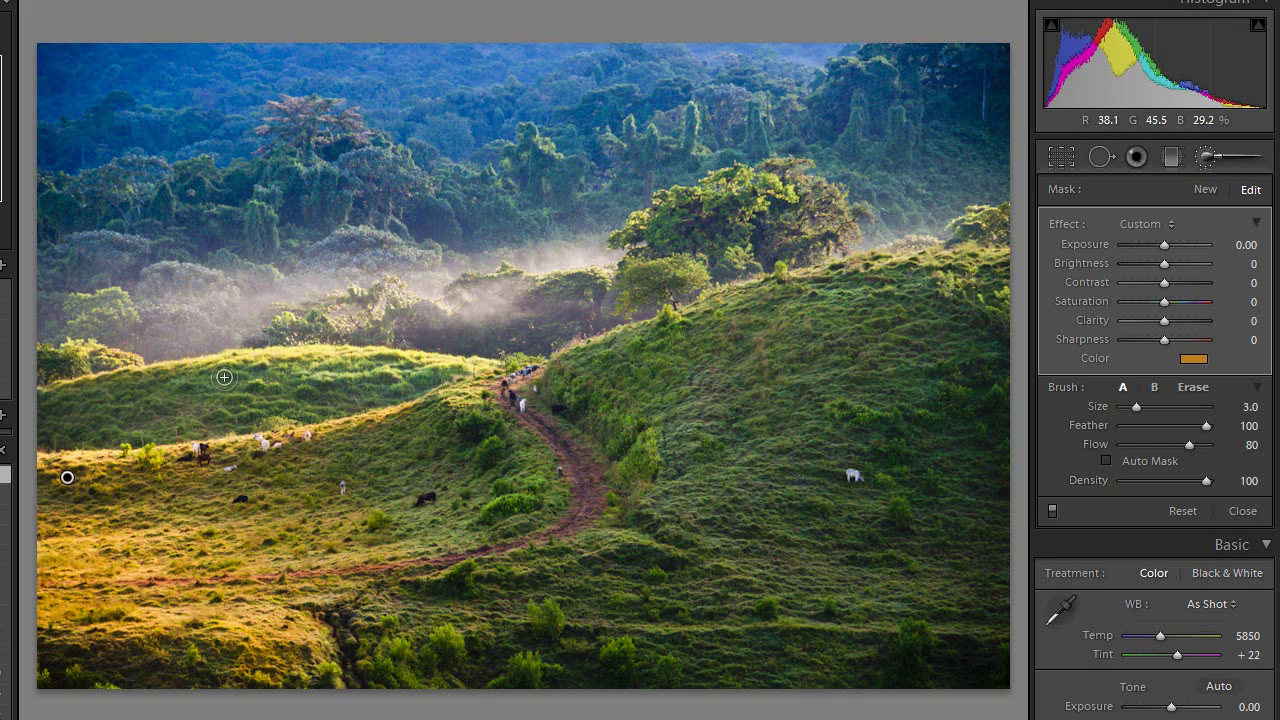
Paint the orange tint over the misty trees behind the far left hill, the left-edge bushes and the central trees.
{"action": "mouse_move", "coordinate": [405, 302]}
{"action": "left_mouse_down"}
{"action": "mouse_move", "coordinate": [341, 295]}
{"action": "mouse_move", "coordinate": [362, 323]}
{"action": "mouse_move", "coordinate": [316, 329]}
{"action": "mouse_move", "coordinate": [315, 315]}
{"action": "mouse_move", "coordinate": [324, 333]}
{"action": "mouse_move", "coordinate": [286, 322]}
{"action": "left_mouse_up"}
{"action": "left_click_drag", "start_coordinate": [127, 357], "coordinate": [76, 354]}
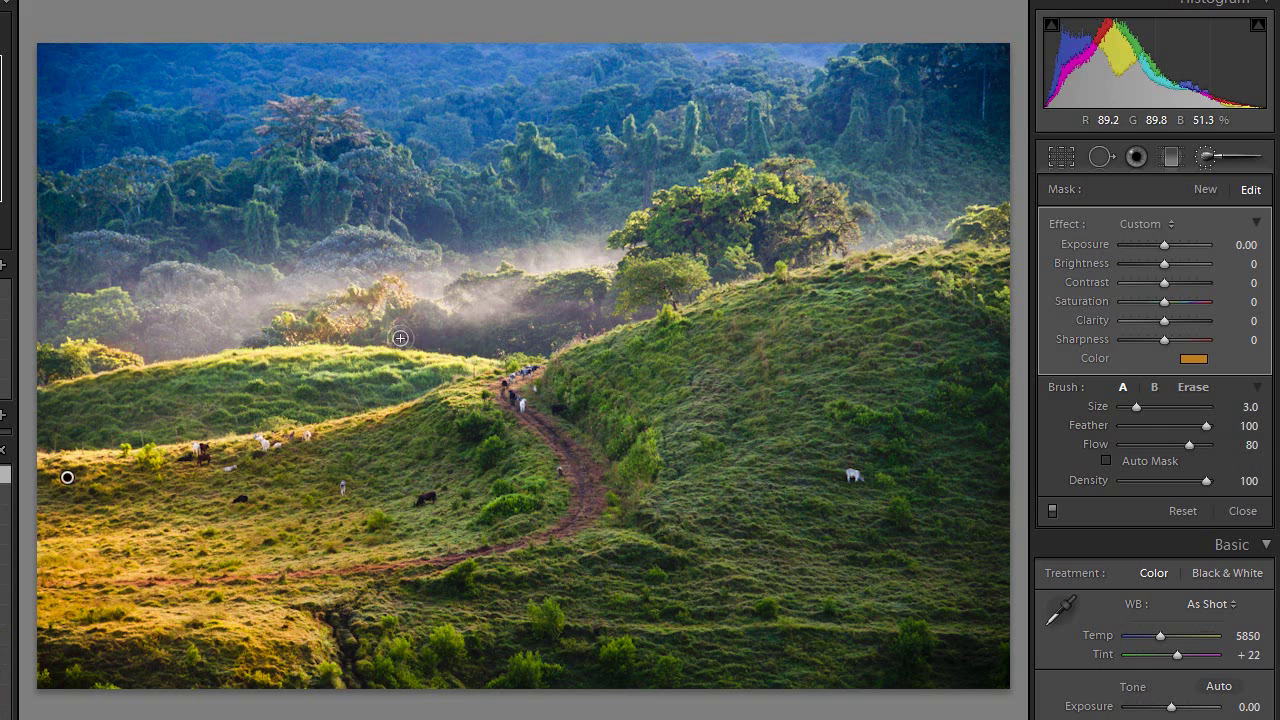
{"action": "left_click", "coordinate": [743, 213]}
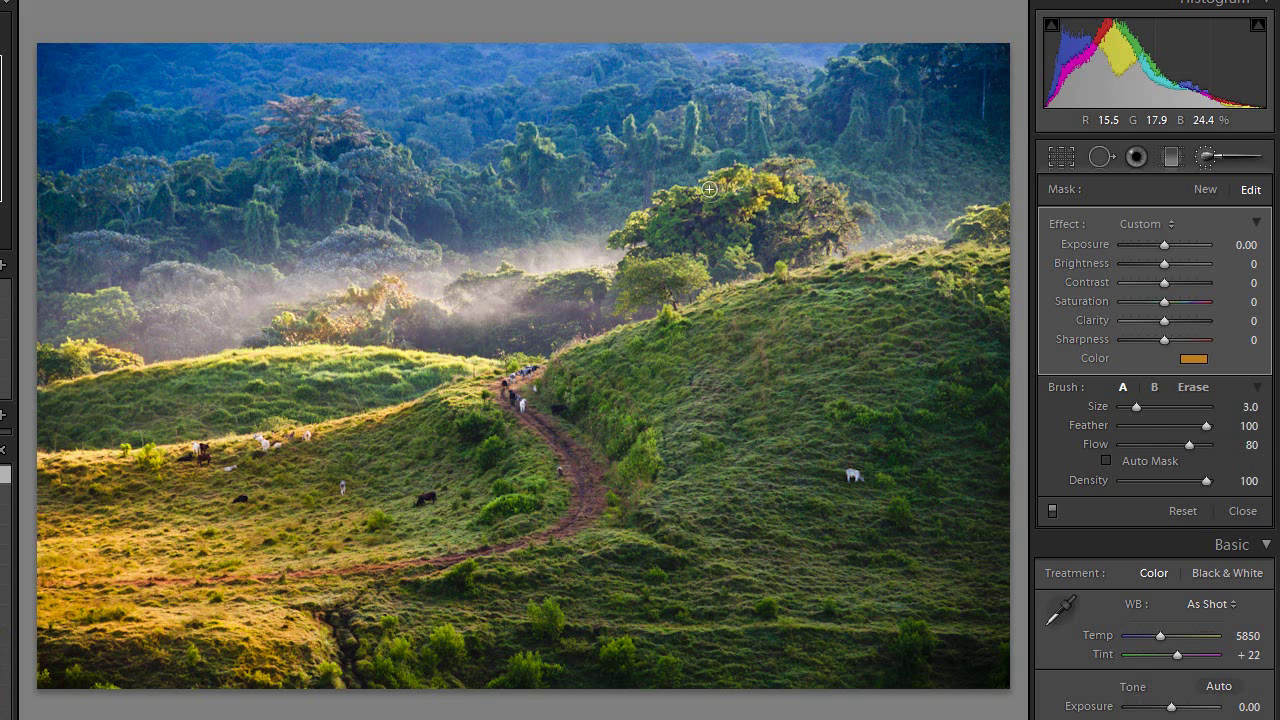
{"action": "left_click", "coordinate": [666, 194]}
{"action": "mouse_move", "coordinate": [777, 194]}
{"action": "left_mouse_down"}
{"action": "mouse_move", "coordinate": [700, 276]}
{"action": "mouse_move", "coordinate": [662, 267]}
{"action": "left_mouse_up"}
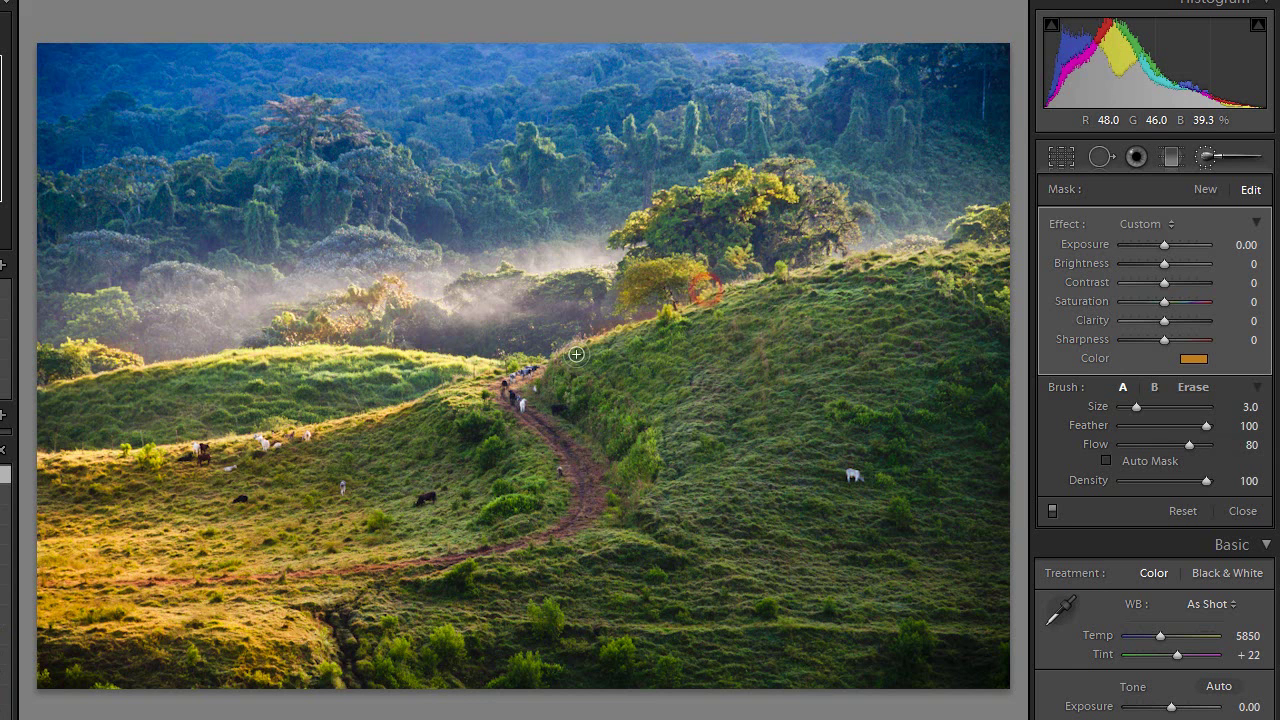
Paint the orange tint along the winding dirt track and over the foreground bushes and the shrubs on the right slope.
{"action": "mouse_move", "coordinate": [540, 361]}
{"action": "left_mouse_down"}
{"action": "mouse_move", "coordinate": [532, 407]}
{"action": "mouse_move", "coordinate": [576, 452]}
{"action": "mouse_move", "coordinate": [581, 503]}
{"action": "mouse_move", "coordinate": [538, 533]}
{"action": "mouse_move", "coordinate": [437, 548]}
{"action": "left_mouse_up"}
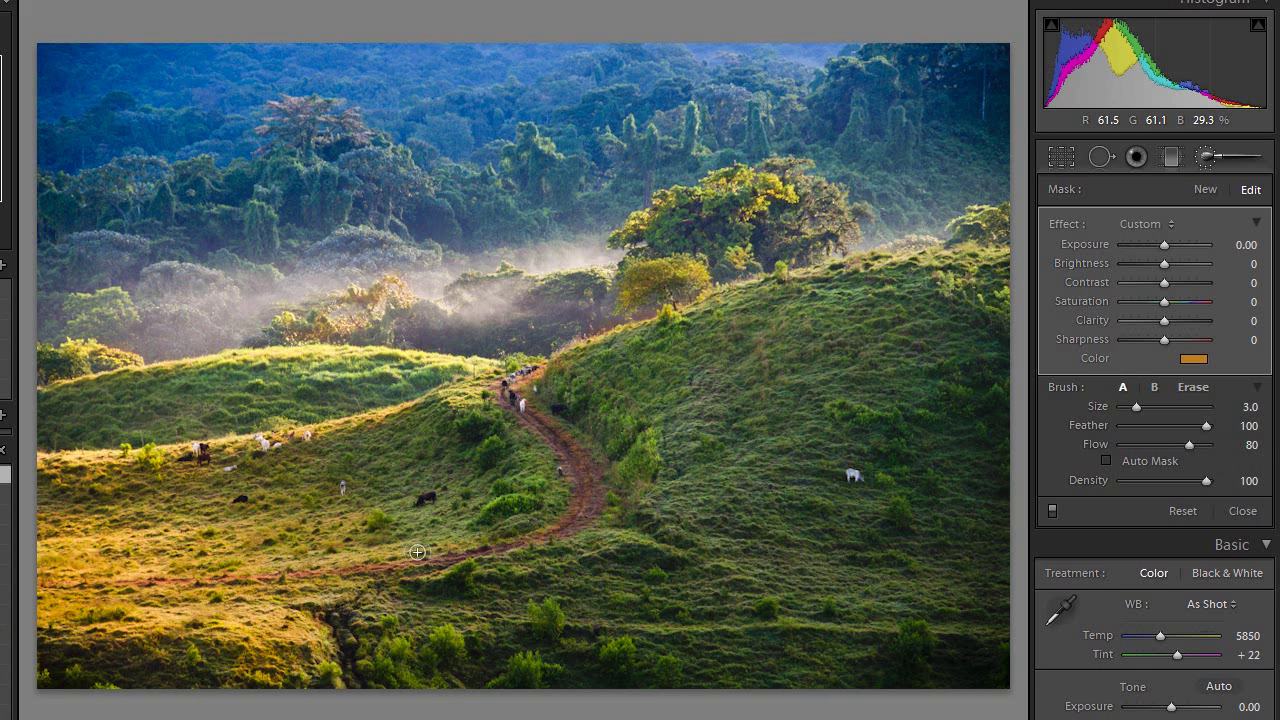
{"action": "mouse_move", "coordinate": [539, 548]}
{"action": "left_mouse_down"}
{"action": "mouse_move", "coordinate": [578, 450]}
{"action": "mouse_move", "coordinate": [575, 487]}
{"action": "mouse_move", "coordinate": [508, 394]}
{"action": "mouse_move", "coordinate": [559, 437]}
{"action": "left_mouse_up"}
{"action": "mouse_move", "coordinate": [447, 653]}
{"action": "left_mouse_down"}
{"action": "mouse_move", "coordinate": [453, 622]}
{"action": "mouse_move", "coordinate": [418, 653]}
{"action": "mouse_move", "coordinate": [366, 668]}
{"action": "left_mouse_up"}
{"action": "mouse_move", "coordinate": [538, 607]}
{"action": "left_mouse_down"}
{"action": "mouse_move", "coordinate": [548, 626]}
{"action": "mouse_move", "coordinate": [527, 672]}
{"action": "left_mouse_up"}
{"action": "mouse_move", "coordinate": [609, 654]}
{"action": "left_mouse_down"}
{"action": "mouse_move", "coordinate": [674, 568]}
{"action": "mouse_move", "coordinate": [747, 610]}
{"action": "left_mouse_up"}
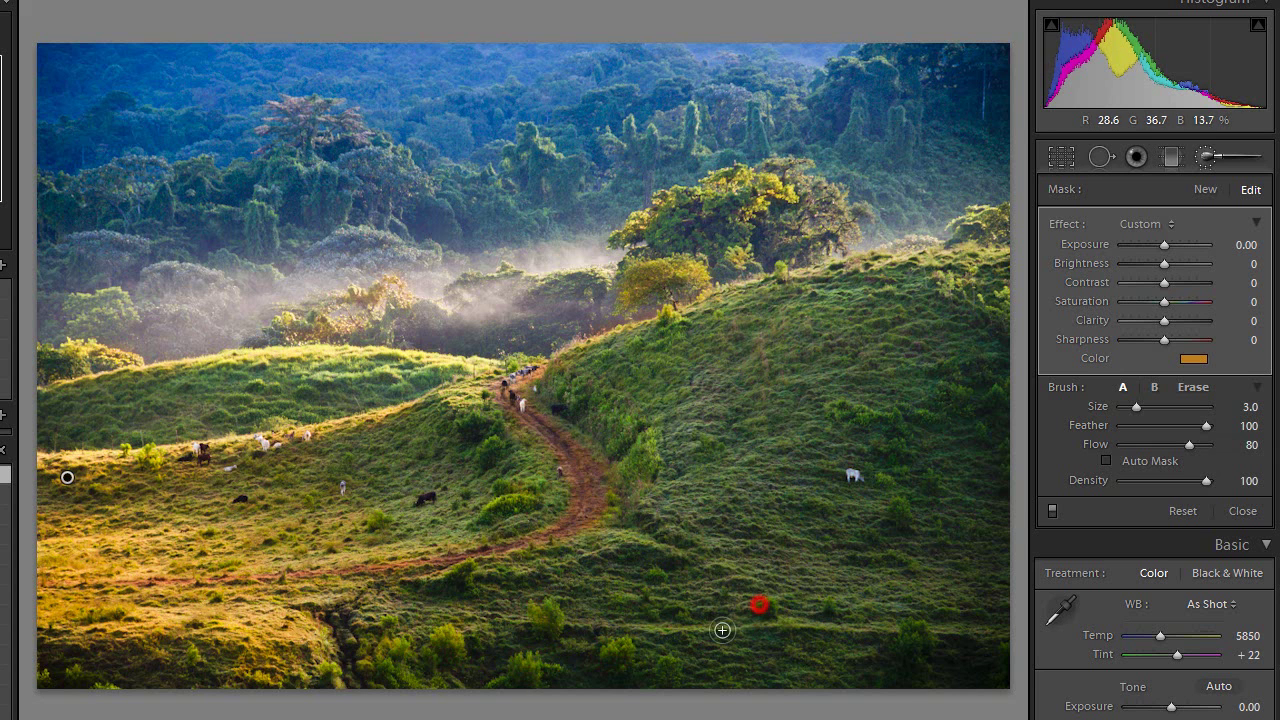
{"action": "left_click_drag", "start_coordinate": [838, 407], "coordinate": [869, 421]}
{"action": "left_click_drag", "start_coordinate": [653, 444], "coordinate": [638, 476]}
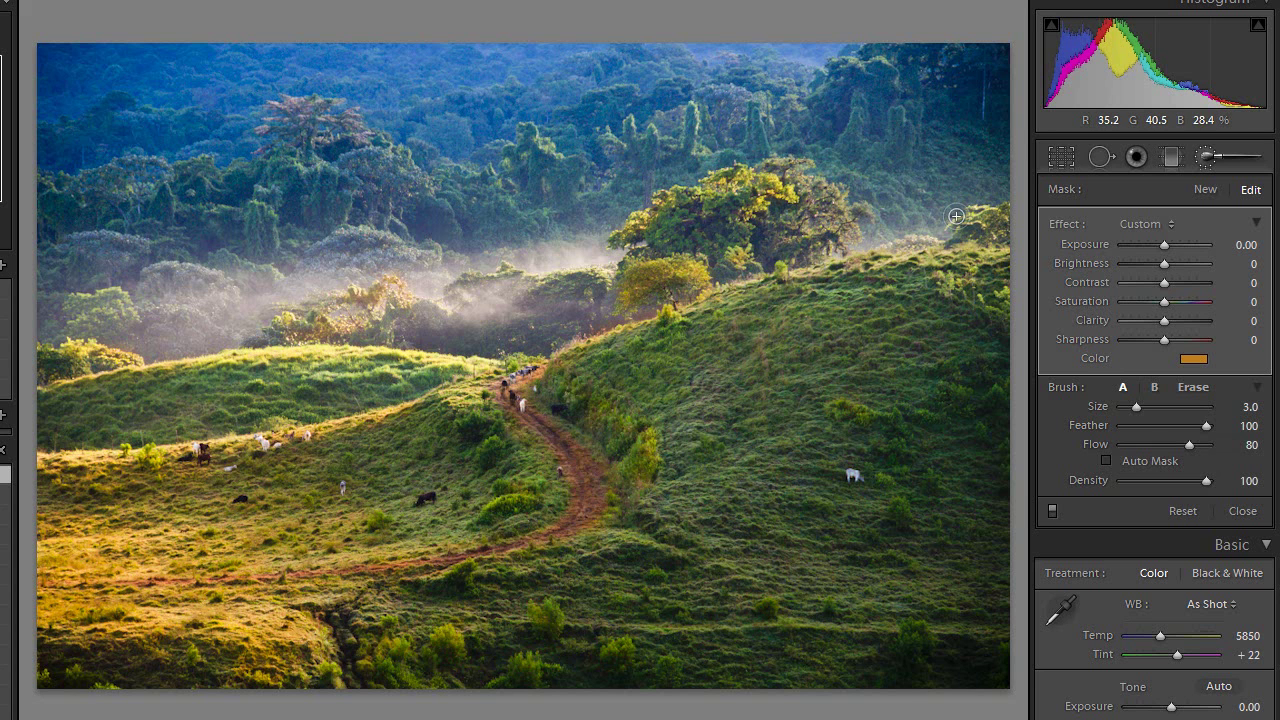
Paint the orange tint along the right hill's ridge, the trees at its far end and grass patches on its lower slope.
{"action": "left_click_drag", "start_coordinate": [703, 297], "coordinate": [876, 258]}
{"action": "left_click_drag", "start_coordinate": [996, 257], "coordinate": [968, 257]}
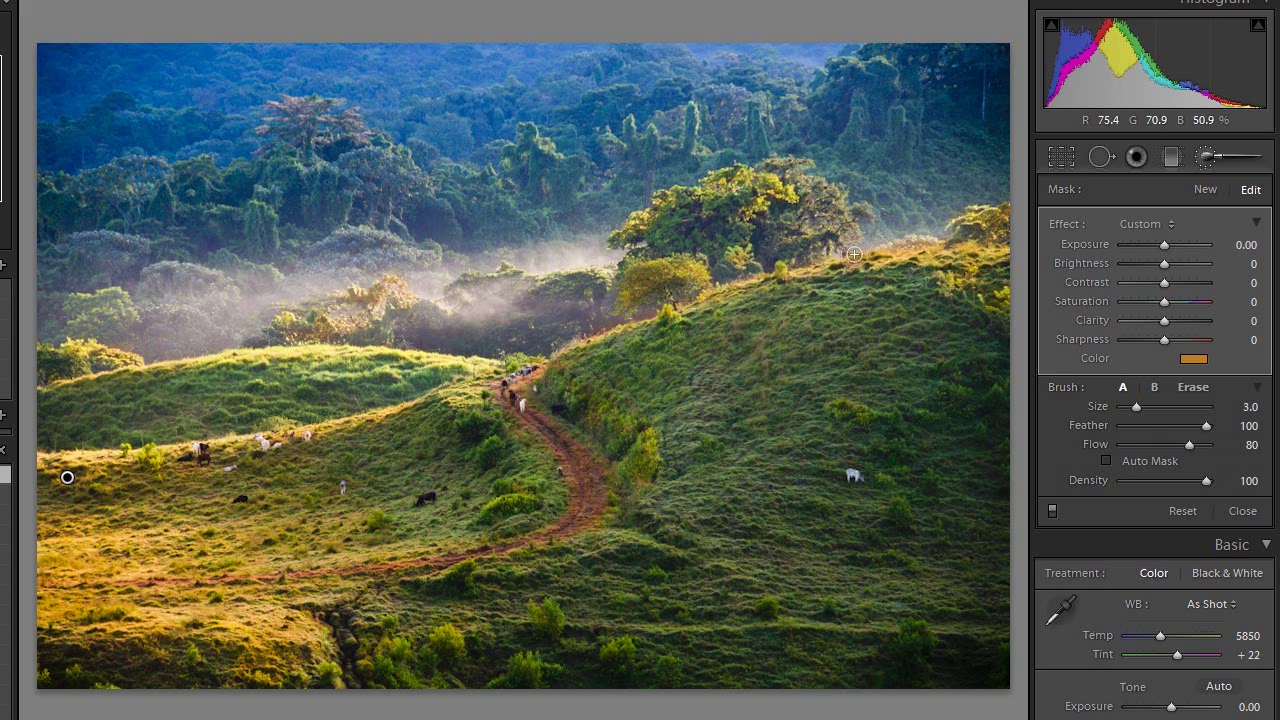
{"action": "mouse_move", "coordinate": [559, 629]}
{"action": "left_mouse_down"}
{"action": "mouse_move", "coordinate": [938, 625]}
{"action": "mouse_move", "coordinate": [931, 637]}
{"action": "left_mouse_up"}
{"action": "left_click_drag", "start_coordinate": [925, 636], "coordinate": [902, 636]}
{"action": "left_click_drag", "start_coordinate": [897, 524], "coordinate": [899, 511]}
{"action": "left_click_drag", "start_coordinate": [894, 465], "coordinate": [895, 452]}
{"action": "left_click_drag", "start_coordinate": [880, 486], "coordinate": [880, 476]}
{"action": "left_click_drag", "start_coordinate": [898, 429], "coordinate": [959, 393]}
{"action": "left_click", "coordinate": [986, 399]}
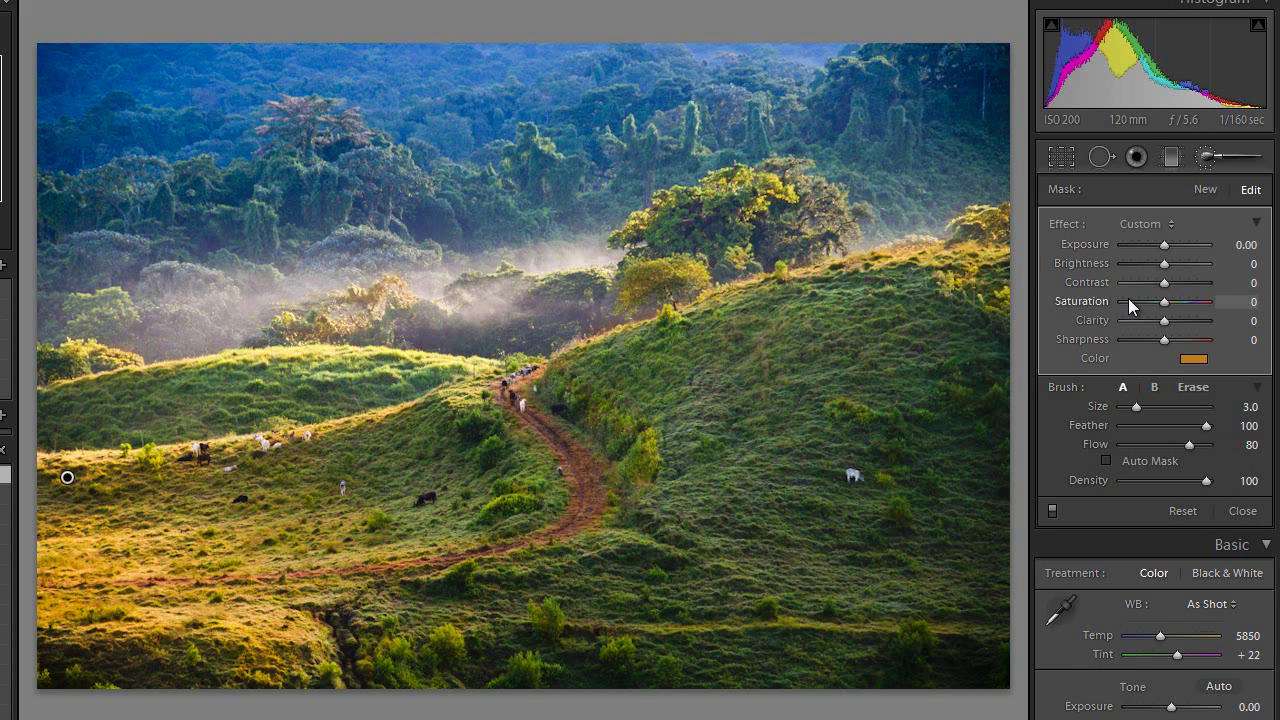
Compare the painted copy with the finished version and lower the saturation of the brush's orange colour.
{"action": "left_click", "coordinate": [5, 514]}
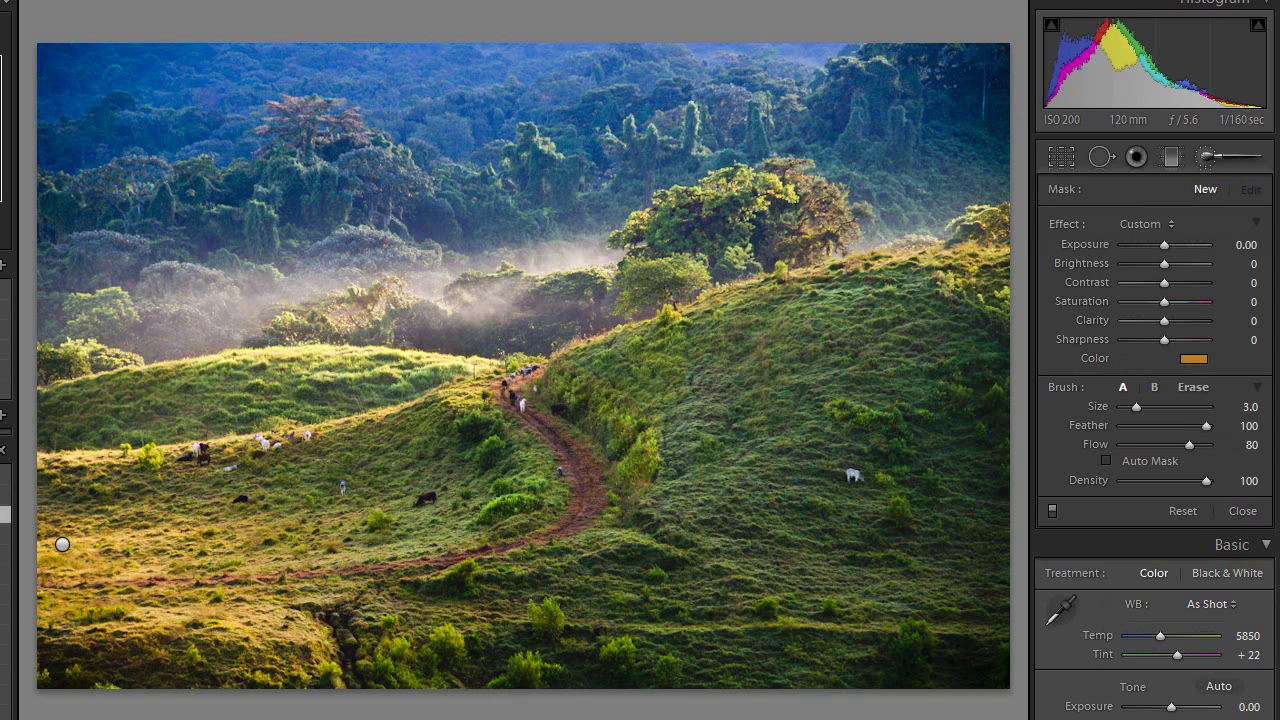
{"action": "key", "text": "ctrl+y"}
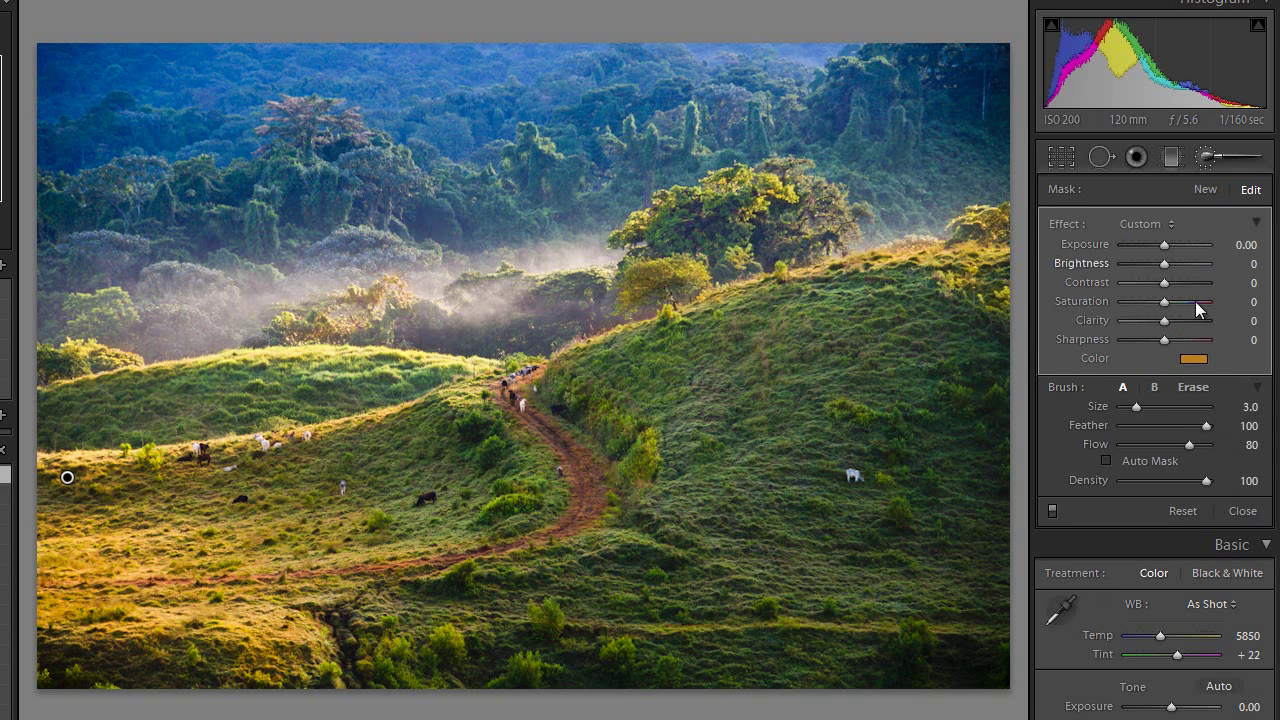
{"action": "left_click", "coordinate": [1198, 359]}
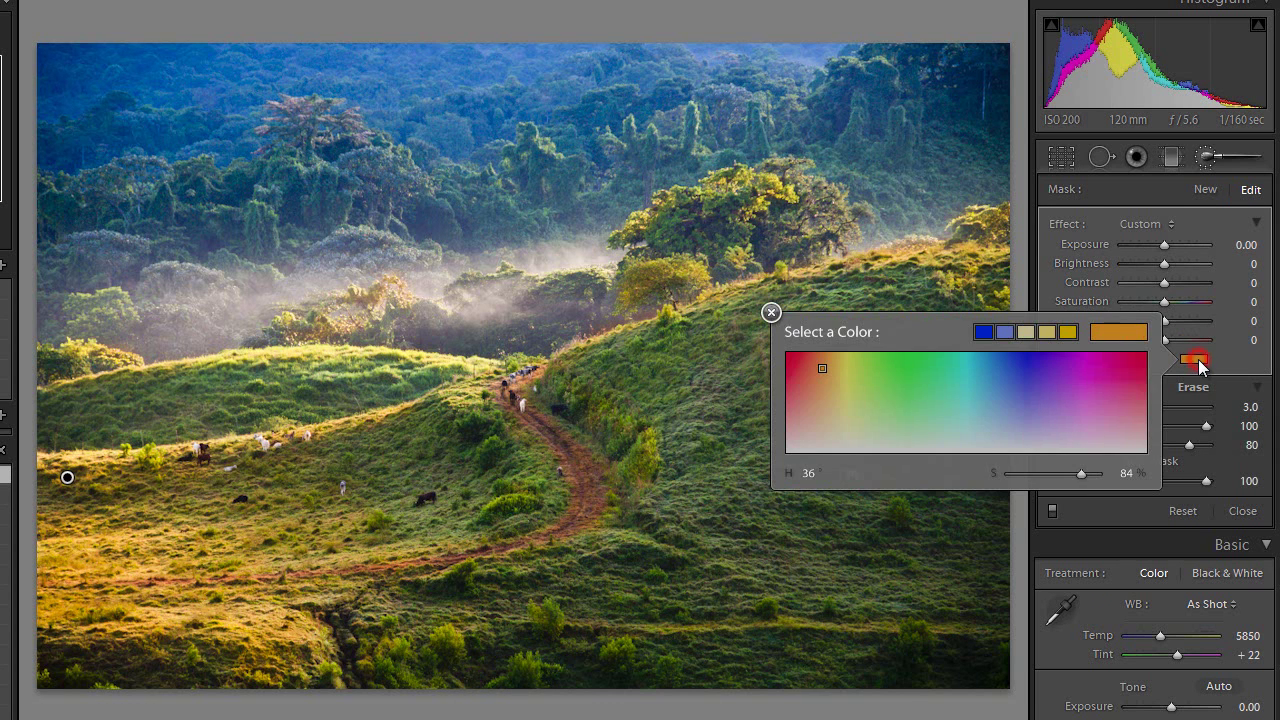
{"action": "left_click_drag", "start_coordinate": [1081, 473], "coordinate": [1054, 485]}
{"action": "left_click", "coordinate": [1247, 342]}
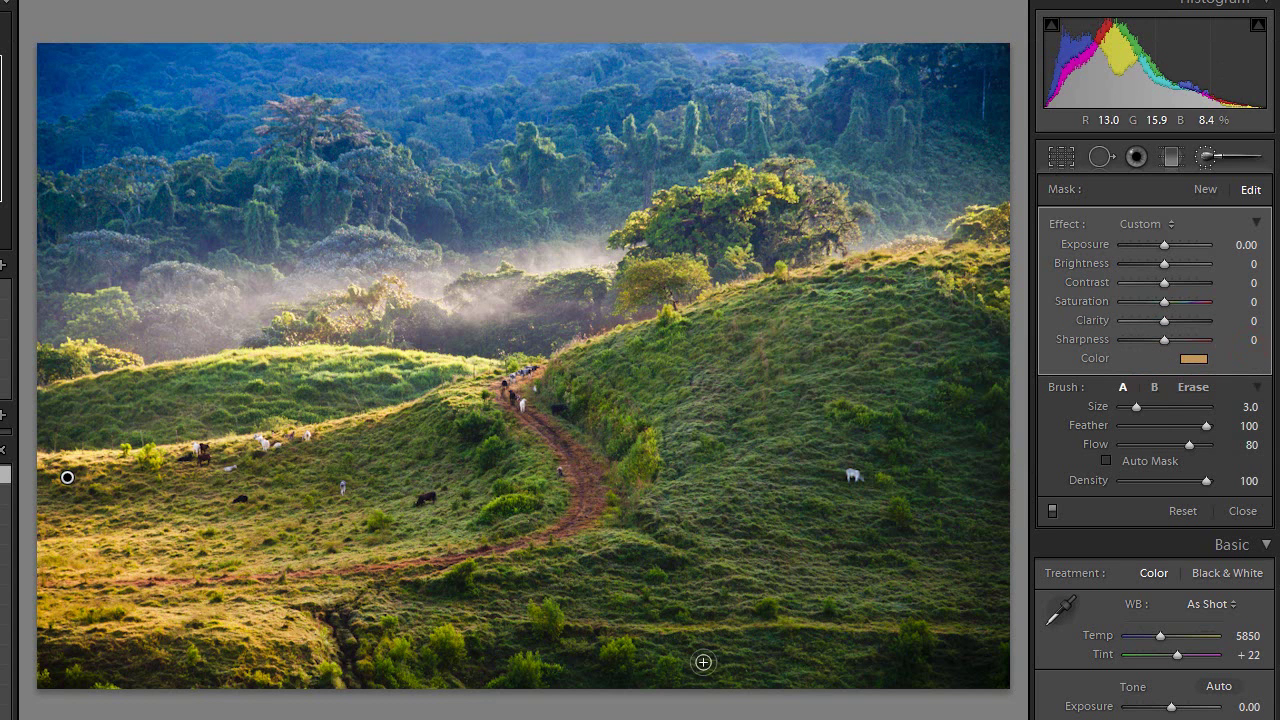
Compare the softened orange tint with the finished version of the photo again.
{"action": "left_click", "coordinate": [5, 514]}
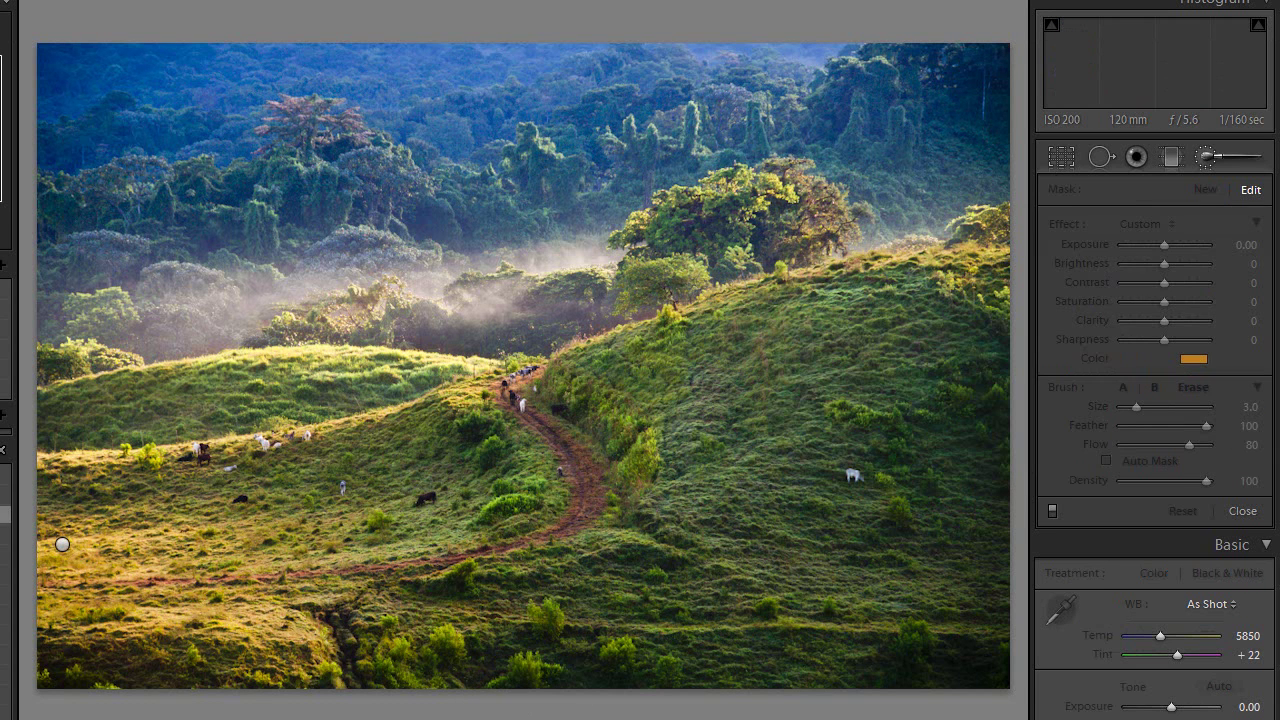
{"action": "key", "text": "ctrl+z"}
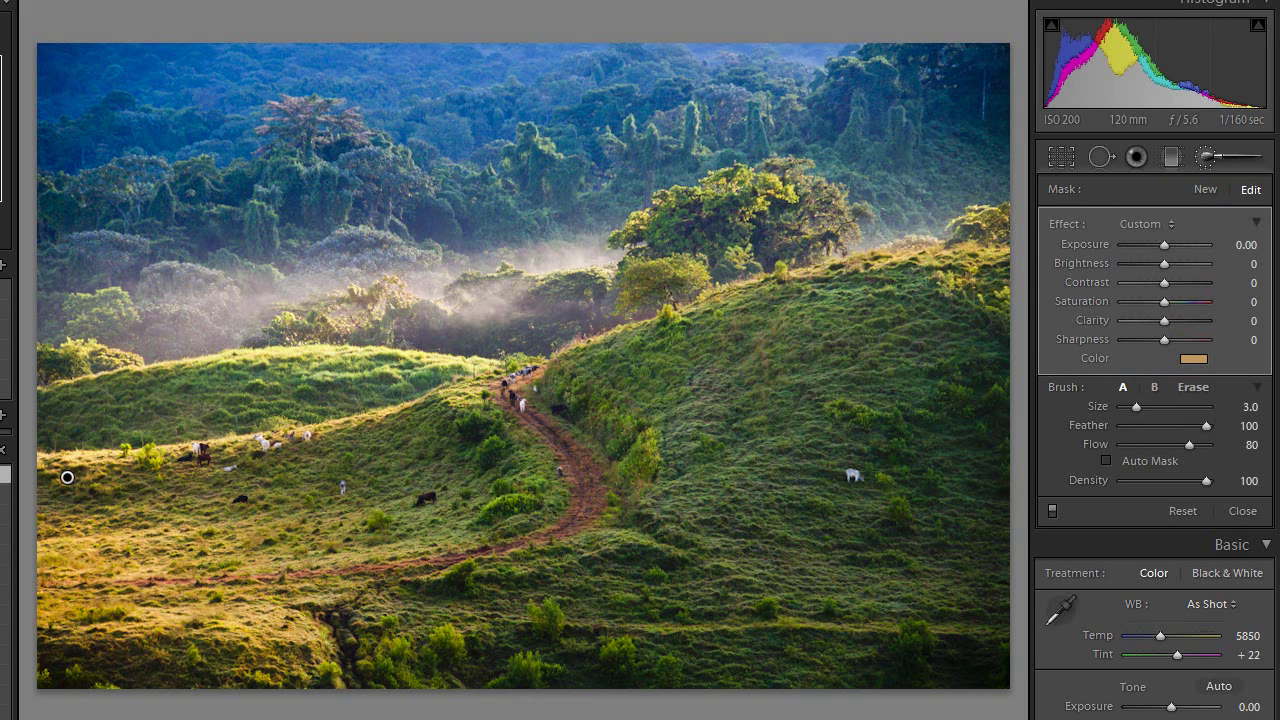
{"action": "left_click", "coordinate": [5, 514]}
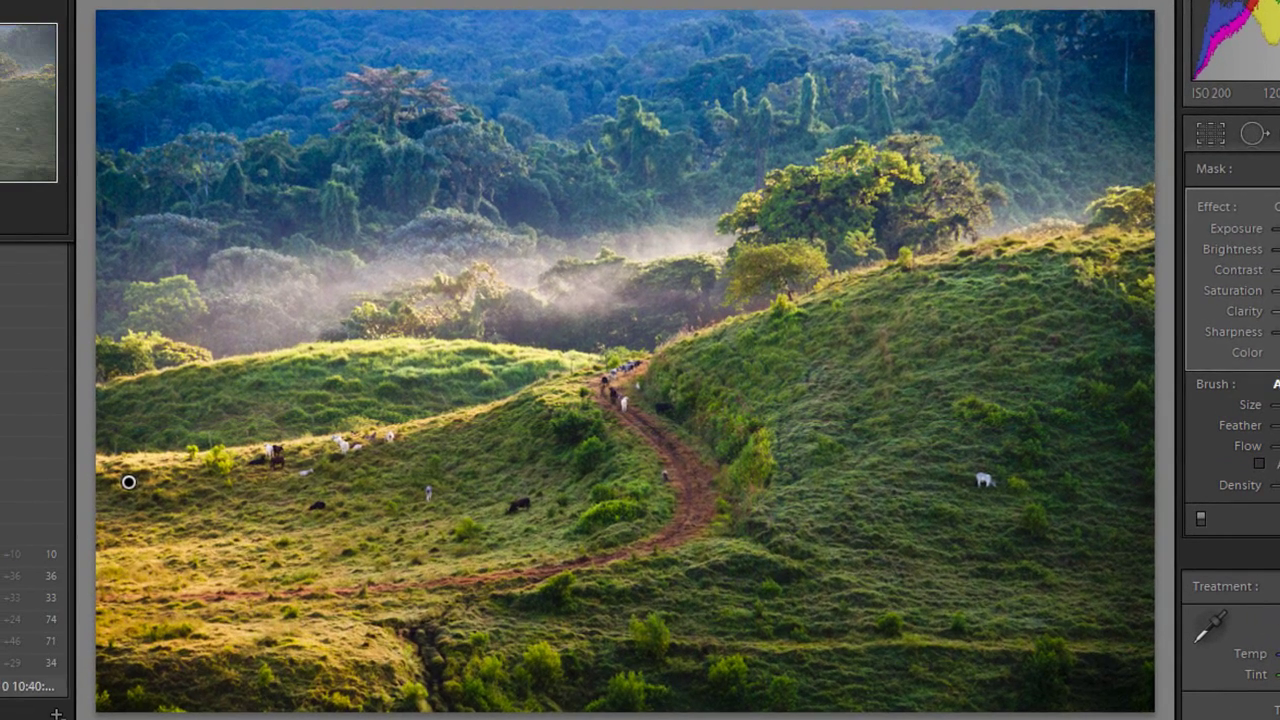
Switch between the original unedited state and the latest edit in the history to compare before and after.
{"action": "left_click", "coordinate": [20, 684]}
{"action": "scroll", "coordinate": [20, 680], "scroll_direction": "up", "scroll_amount": 10}
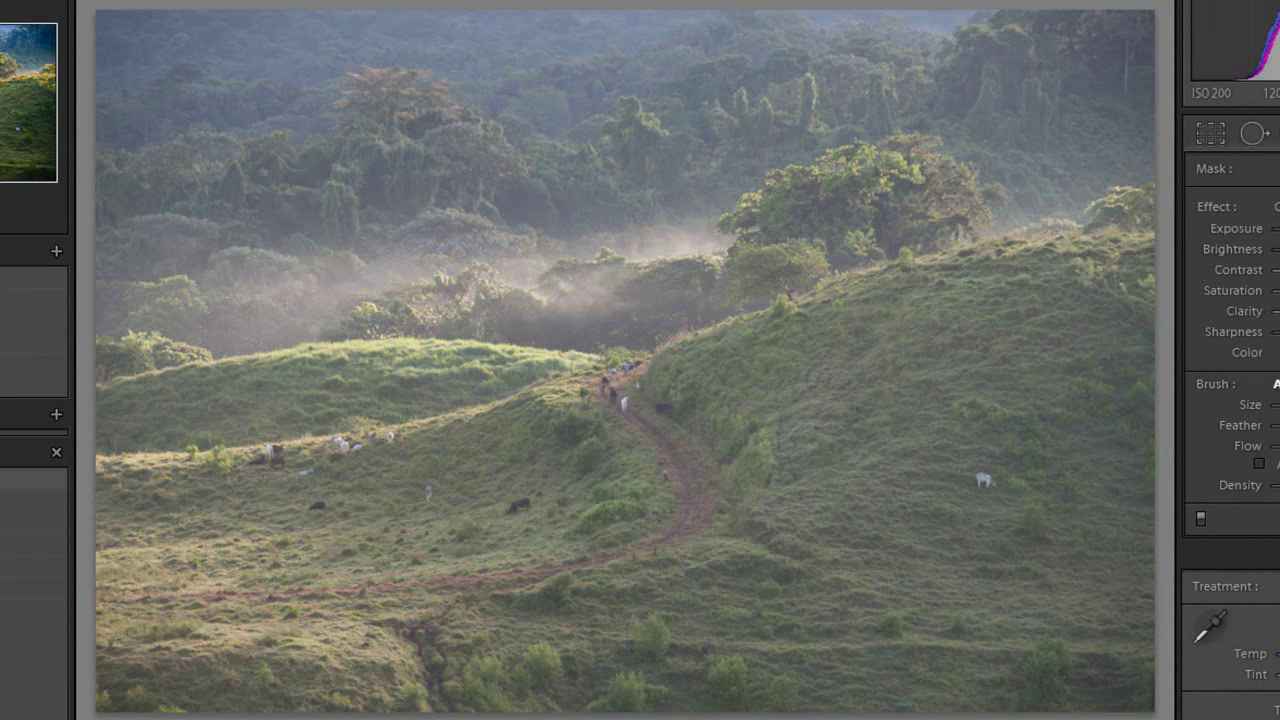
{"action": "left_click", "coordinate": [34, 480]}
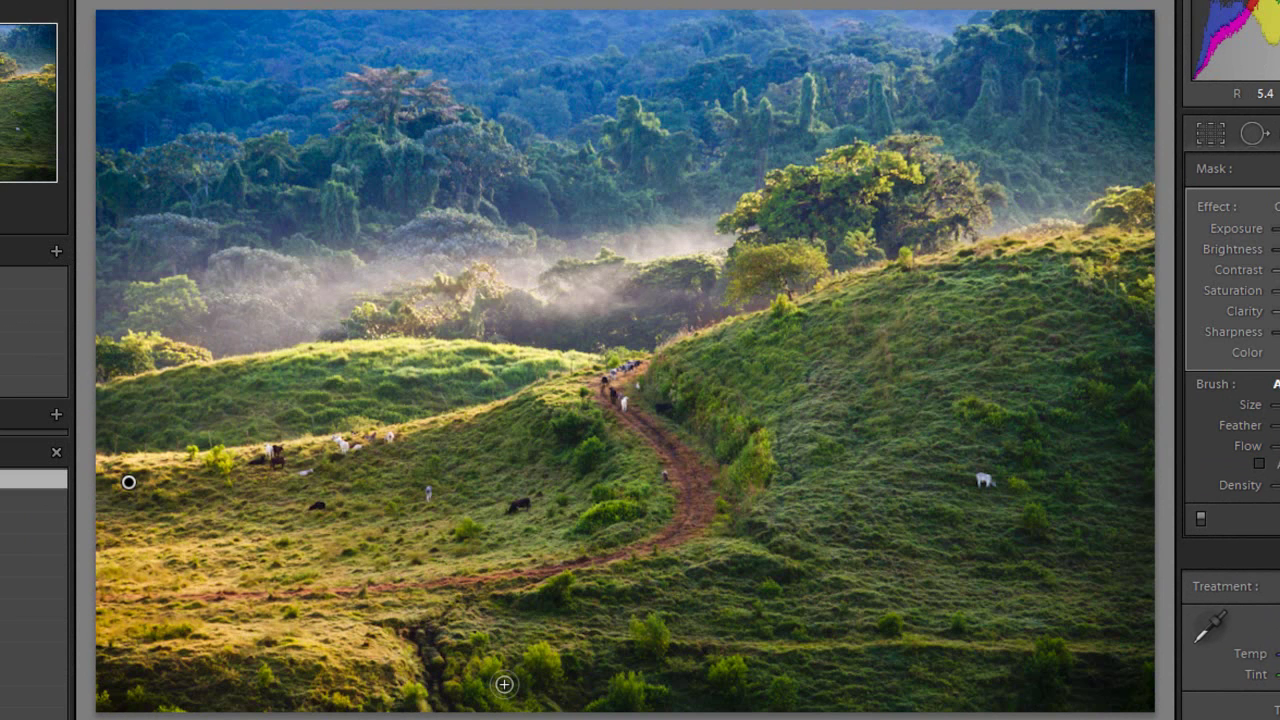
{"action": "scroll", "coordinate": [34, 480], "scroll_direction": "down", "scroll_amount": 10}
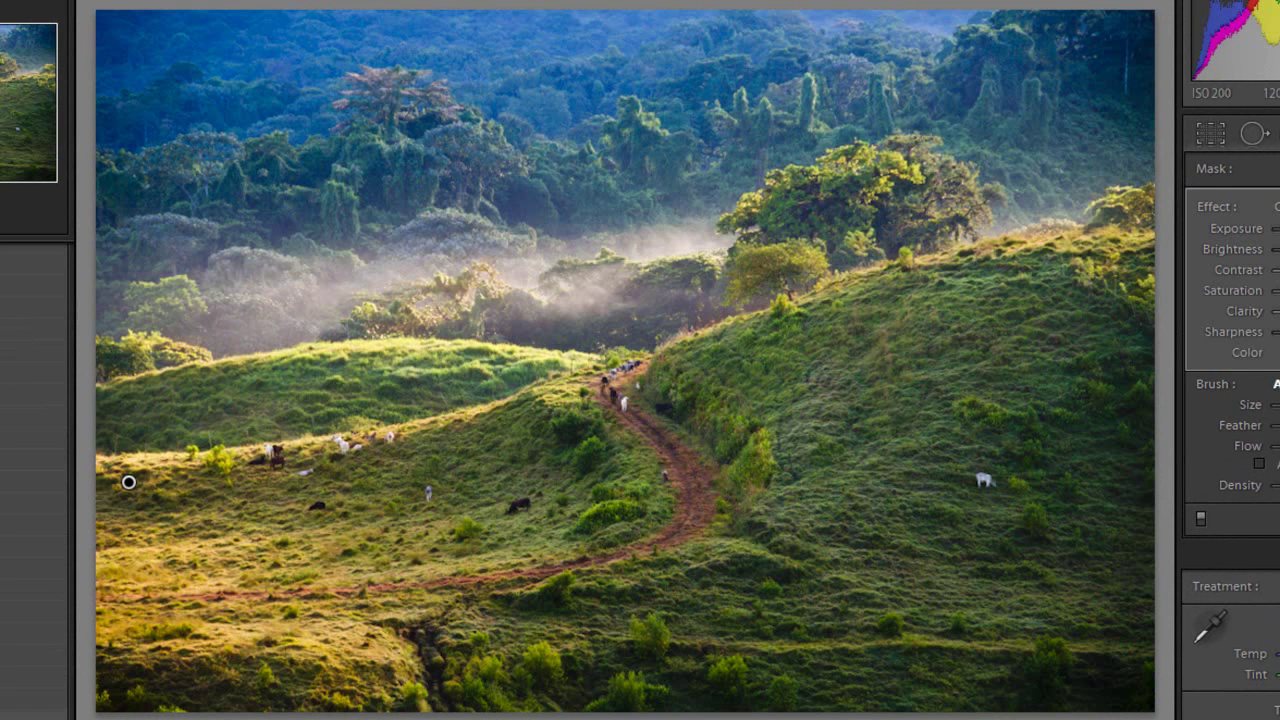
{"action": "left_click", "coordinate": [34, 680]}
{"action": "scroll", "coordinate": [34, 620], "scroll_direction": "up", "scroll_amount": 10}
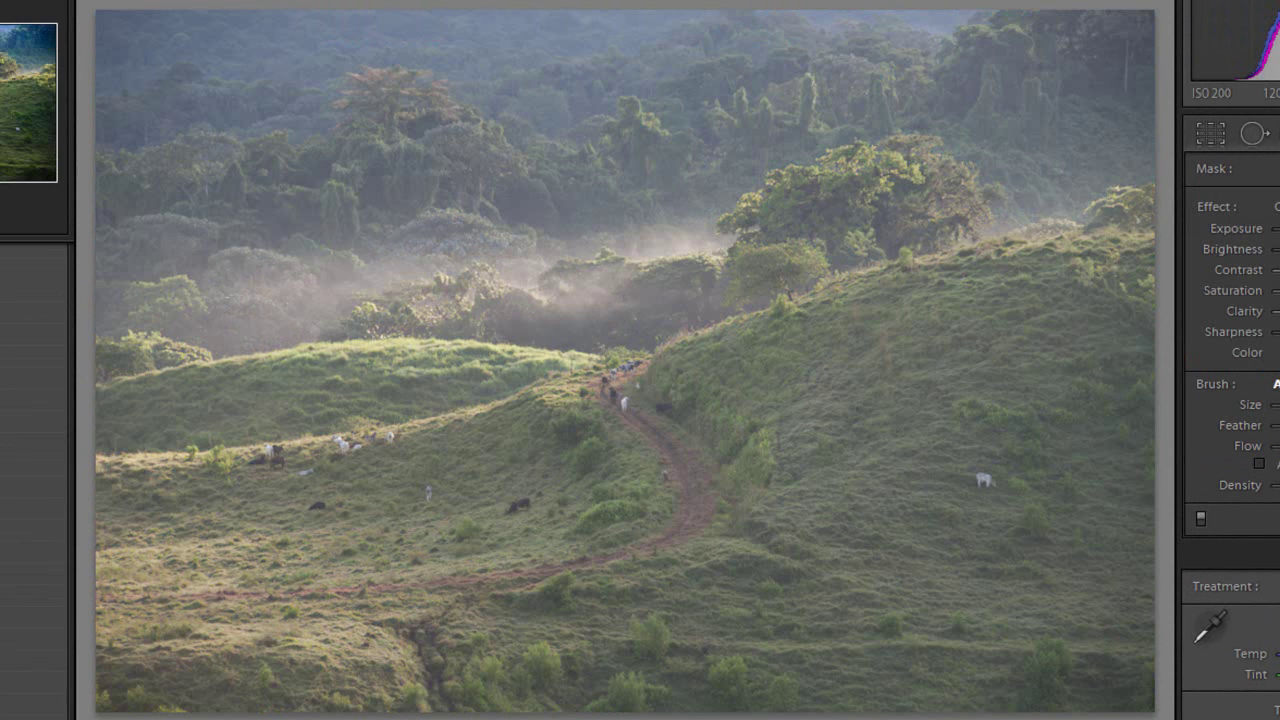
{"action": "left_click", "coordinate": [6, 480]}
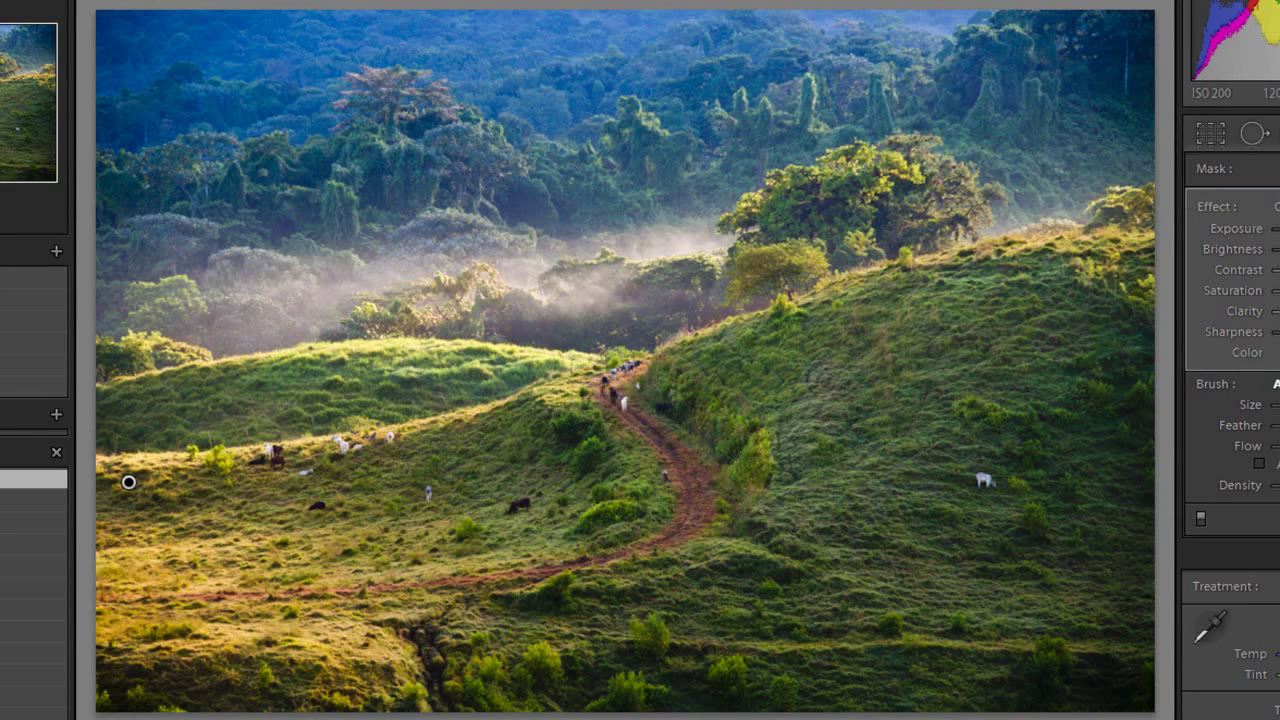